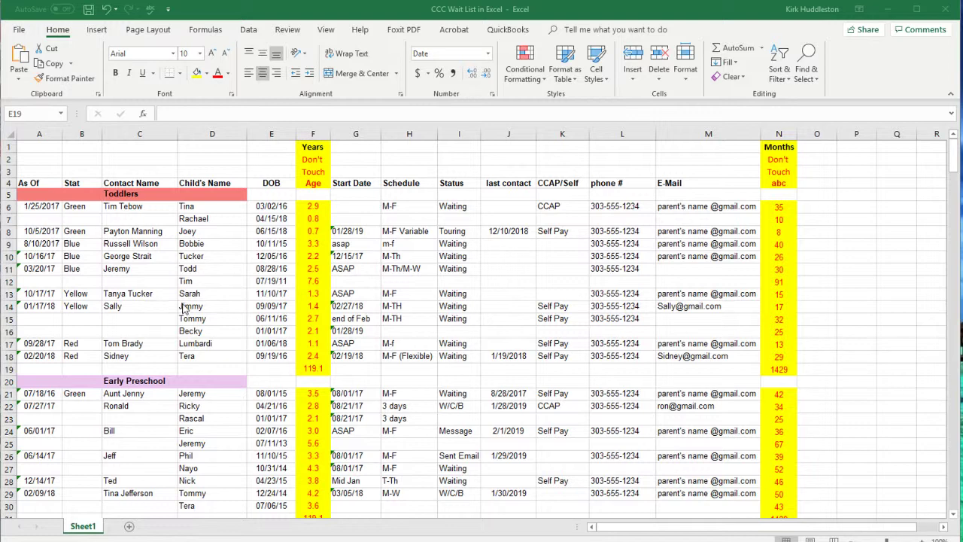
Step: Review the waitlist and its Years and Months age columns
{"action": "scroll", "coordinate": [143, 247], "scroll_direction": "down", "scroll_amount": 3}
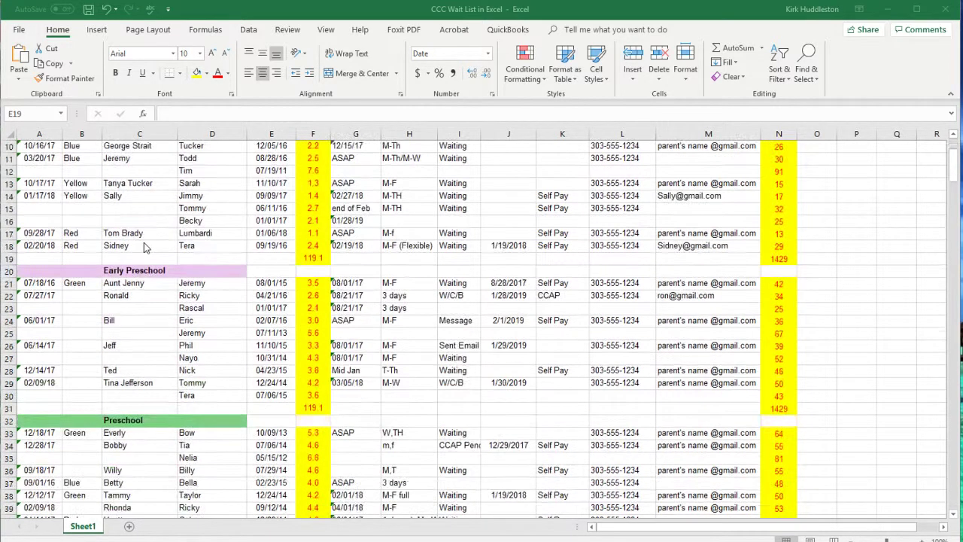
{"action": "scroll", "coordinate": [145, 248], "scroll_direction": "down", "scroll_amount": 4}
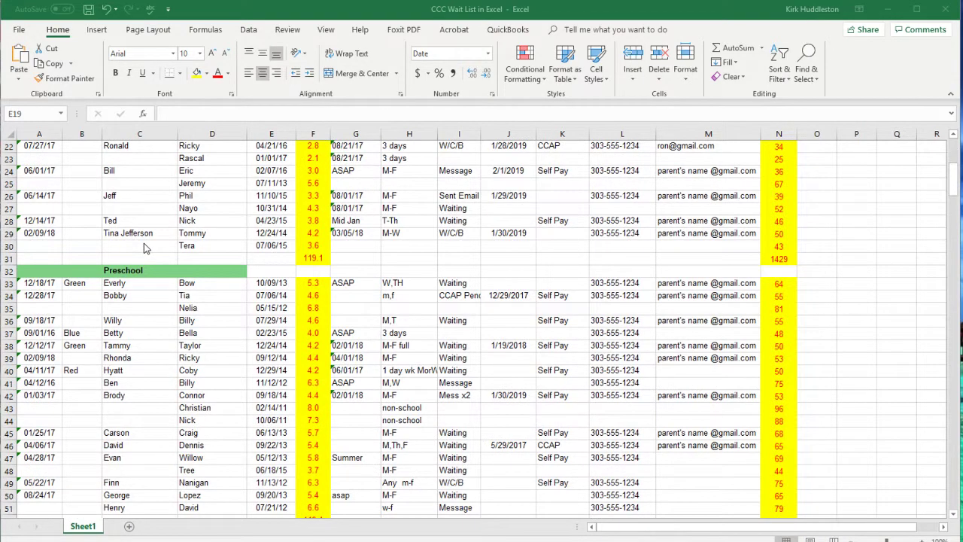
{"action": "scroll", "coordinate": [145, 249], "scroll_direction": "down", "scroll_amount": 10}
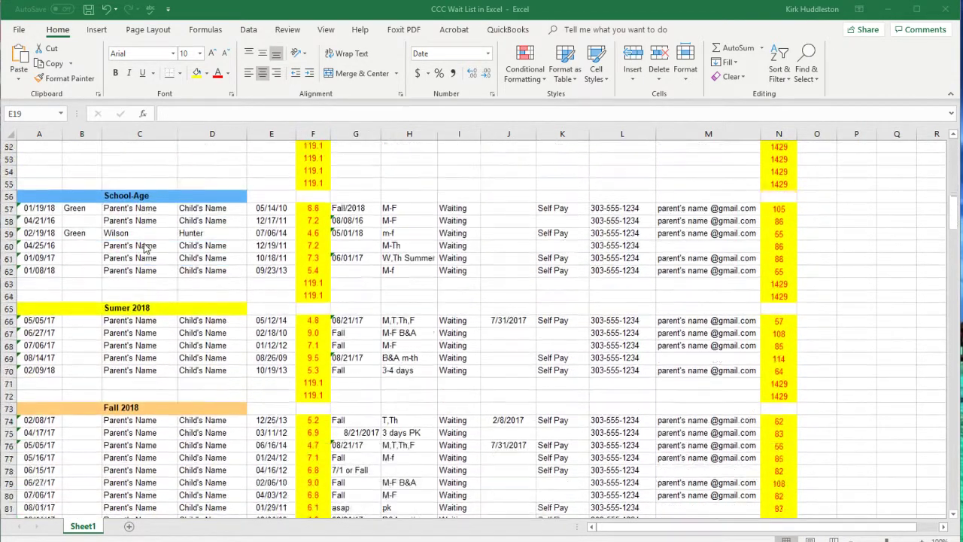
{"action": "scroll", "coordinate": [147, 249], "scroll_direction": "down", "scroll_amount": 2}
{"action": "scroll", "coordinate": [137, 256], "scroll_direction": "up", "scroll_amount": 3}
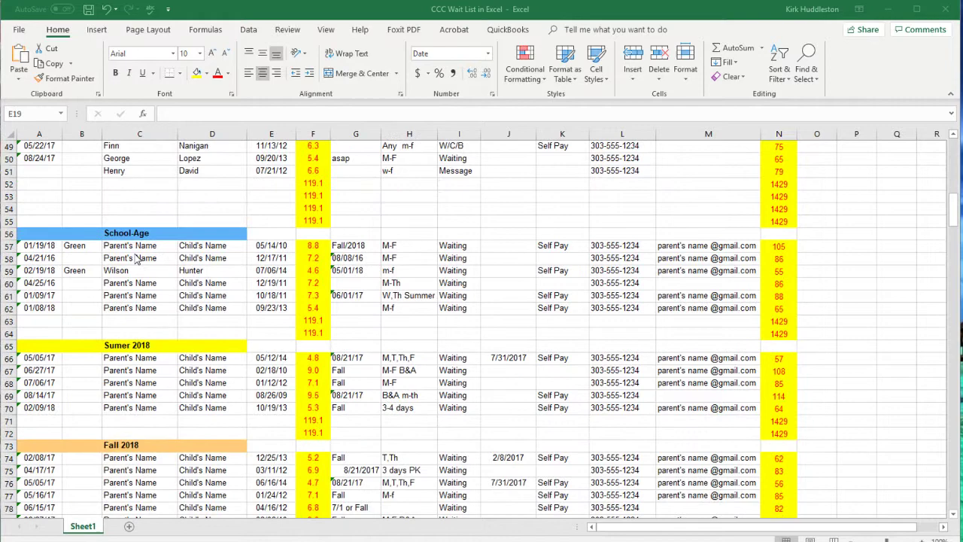
{"action": "scroll", "coordinate": [137, 257], "scroll_direction": "up", "scroll_amount": 13}
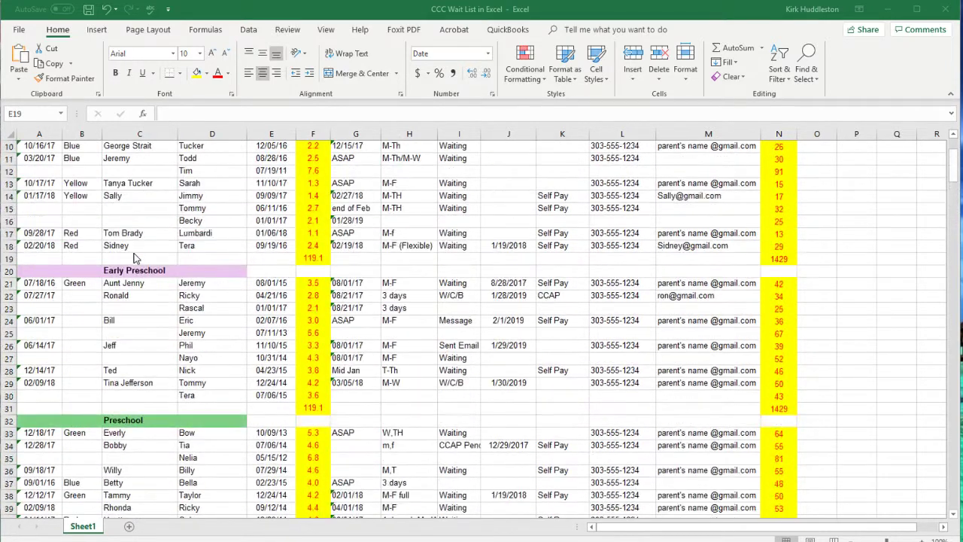
{"action": "scroll", "coordinate": [136, 258], "scroll_direction": "up", "scroll_amount": 3}
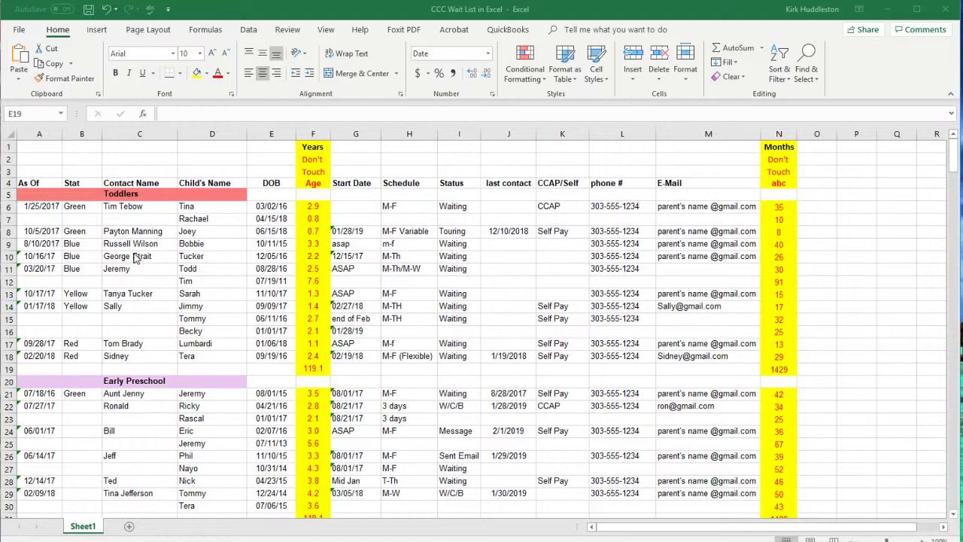
{"action": "left_click", "coordinate": [313, 134]}
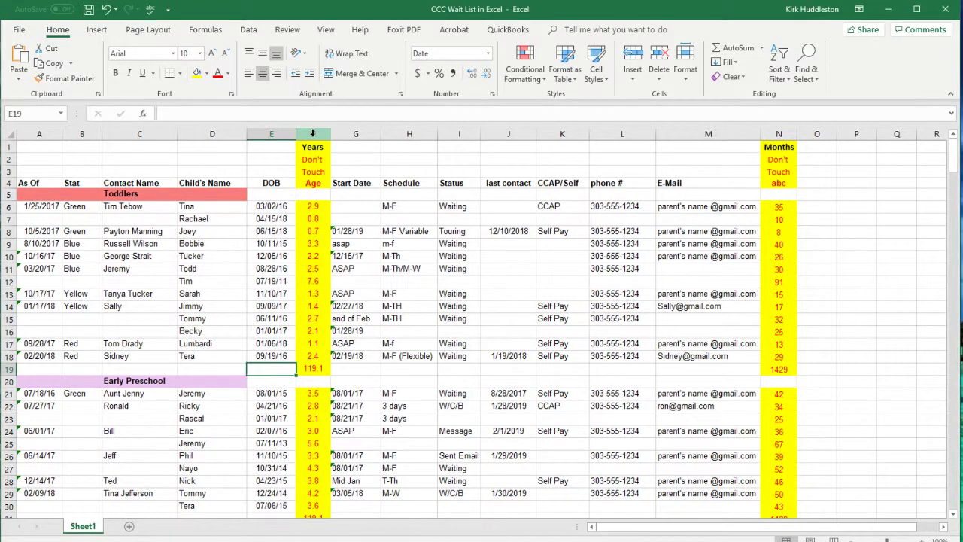
{"action": "left_click", "coordinate": [779, 134]}
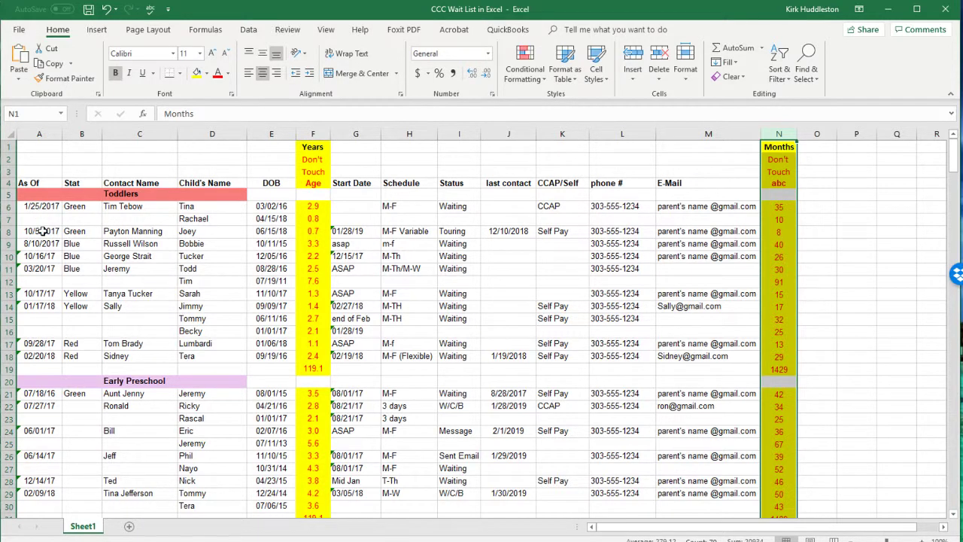
Step: Clear the old Toddlers data in A8:E18 and G8:M18, keeping the age columns
{"action": "left_click_drag", "start_coordinate": [44, 229], "coordinate": [266, 357]}
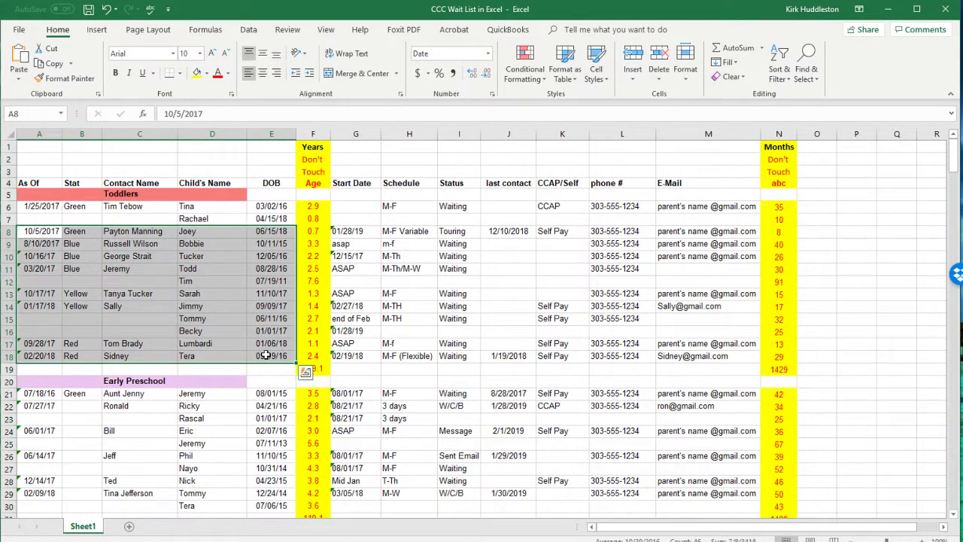
{"action": "key", "text": "Delete"}
{"action": "left_click_drag", "start_coordinate": [342, 231], "coordinate": [725, 358]}
{"action": "key", "text": "Delete"}
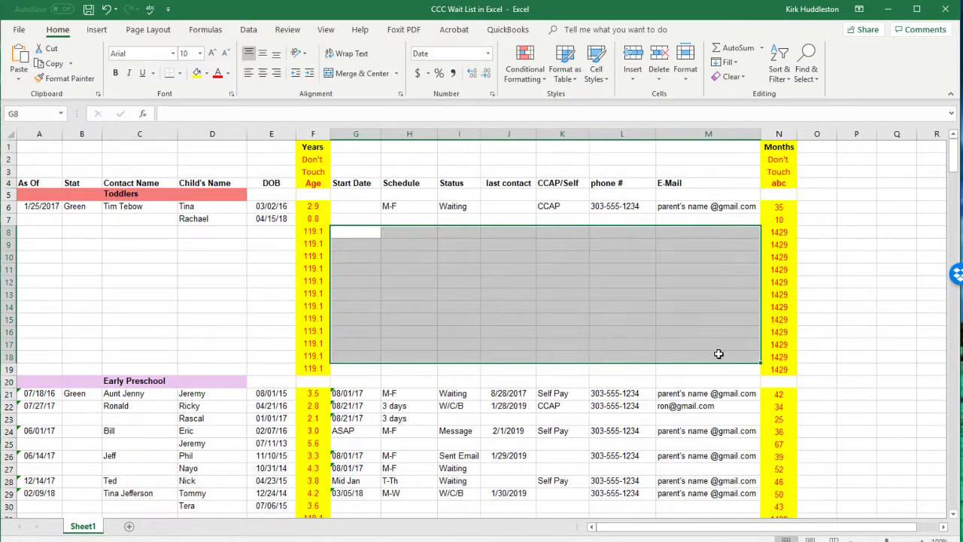
{"action": "left_click", "coordinate": [647, 350]}
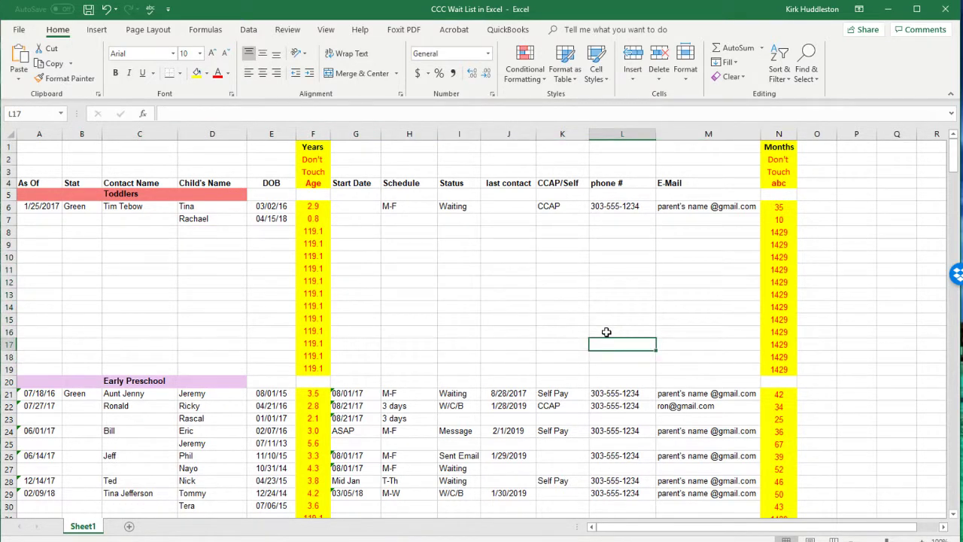
{"action": "left_click", "coordinate": [39, 245]}
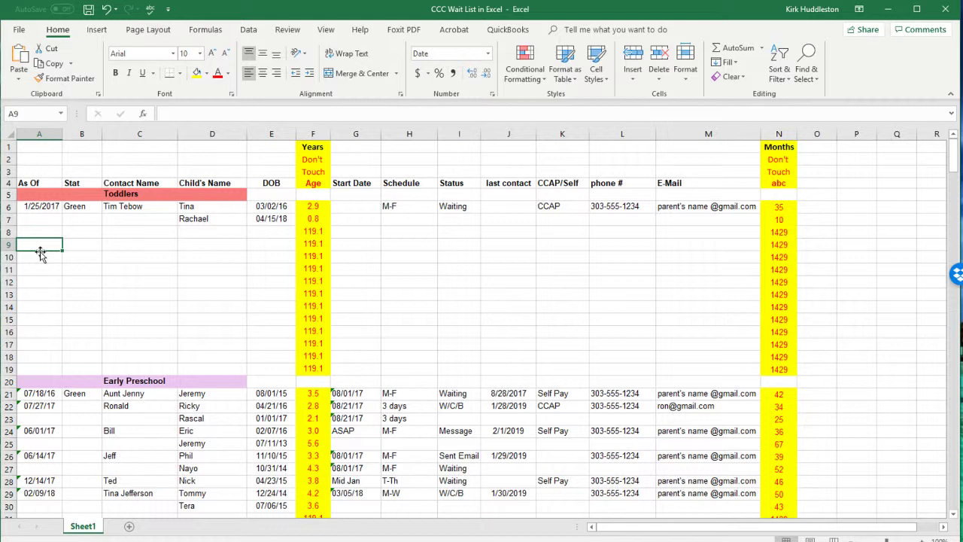
Step: Enter 2/26/19 as the As Of date in A9 and set the B9 status to Priority
{"action": "type", "text": "2/"}
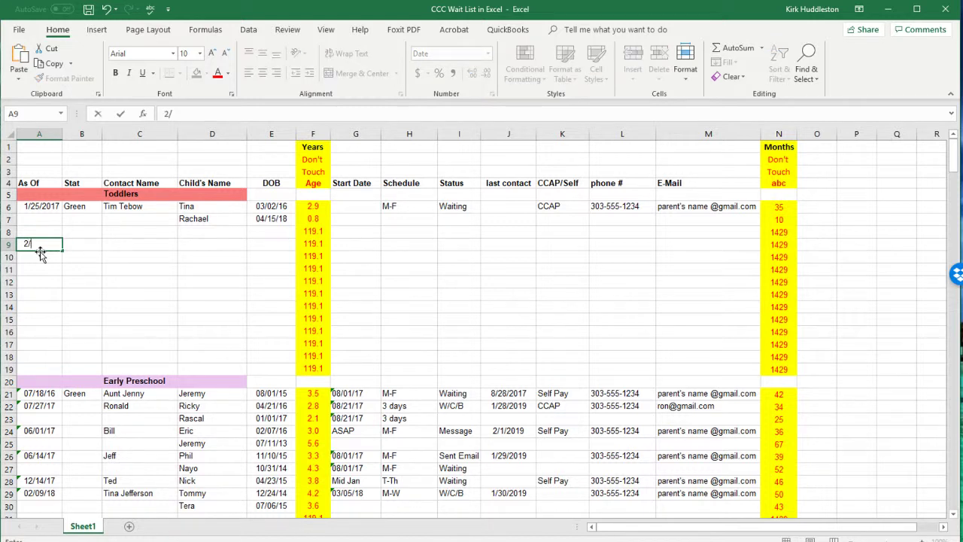
{"action": "type", "text": "26/19"}
{"action": "key", "text": "Tab"}
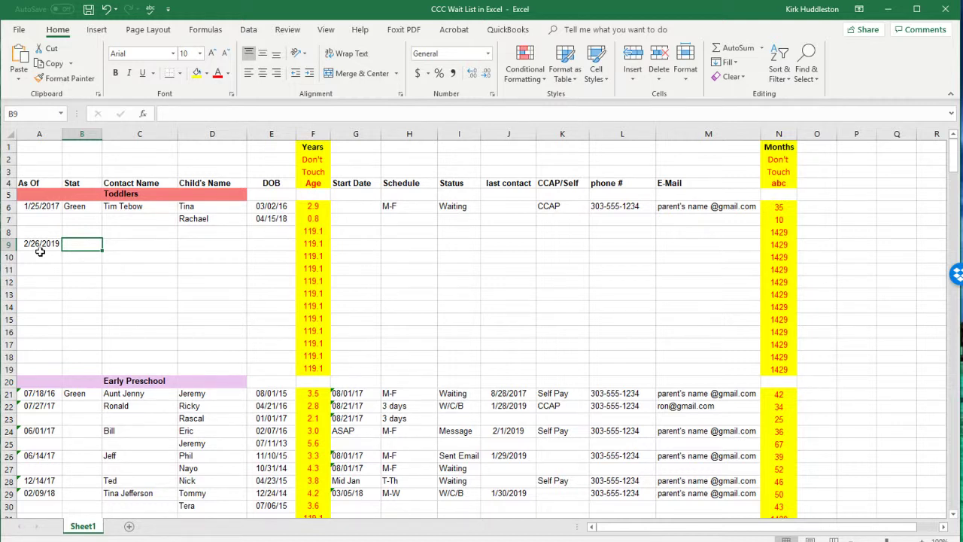
{"action": "type", "text": "b"}
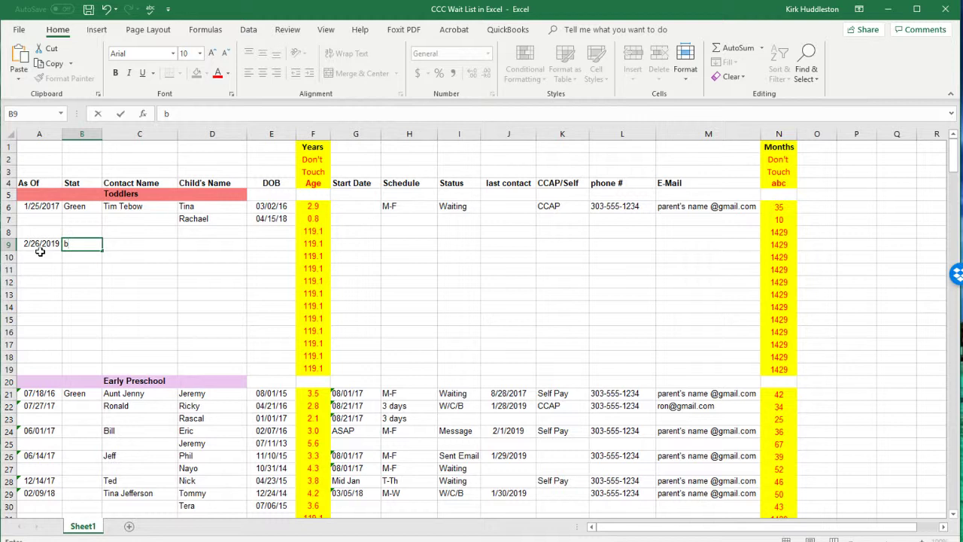
{"action": "key", "text": "BackSpace"}
{"action": "type", "text": "Green"}
{"action": "key", "text": "Tab"}
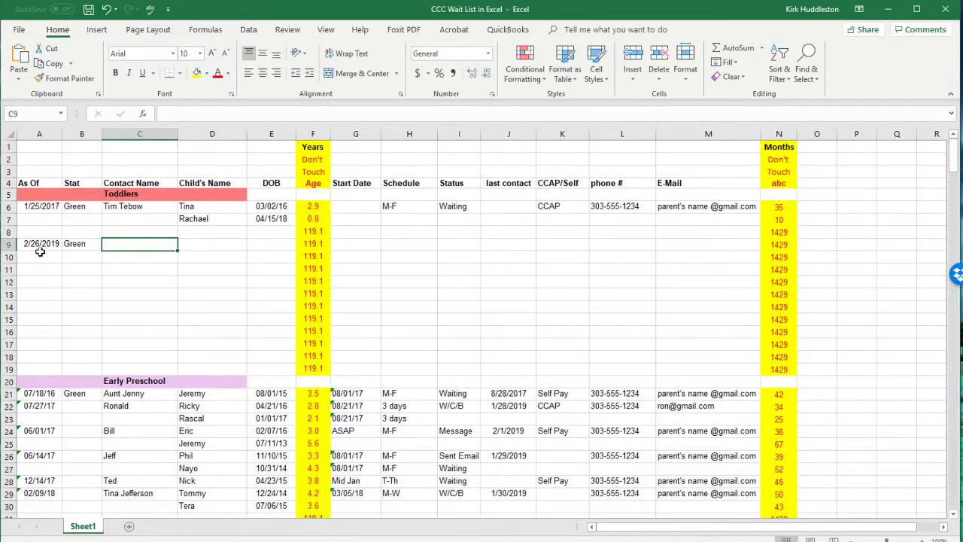
{"action": "key", "text": "Left"}
{"action": "type", "text": "Prio"}
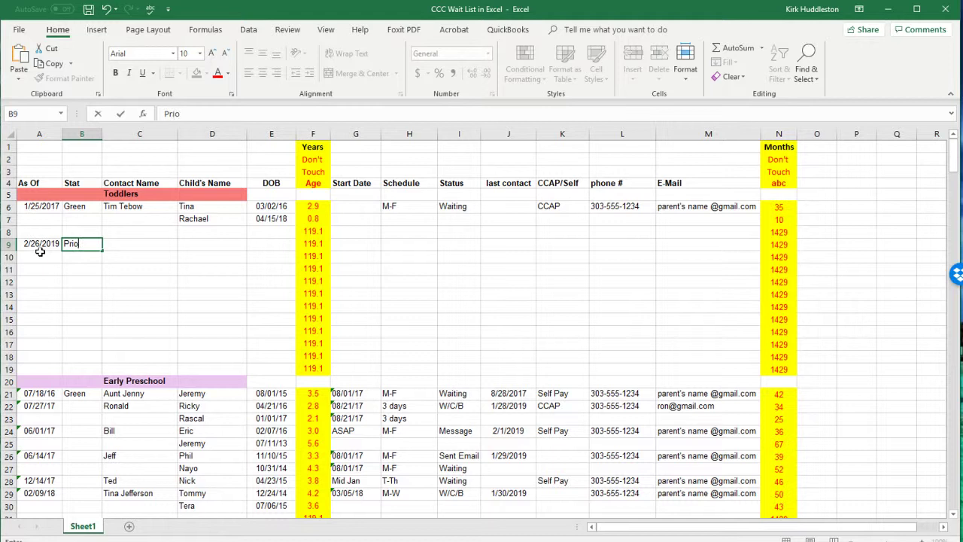
{"action": "type", "text": "rity"}
{"action": "key", "text": "Tab"}
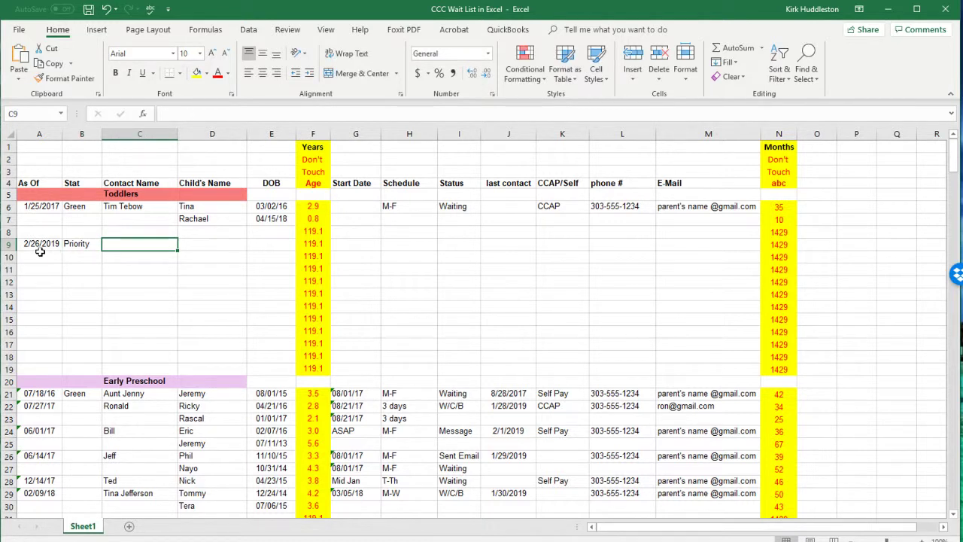
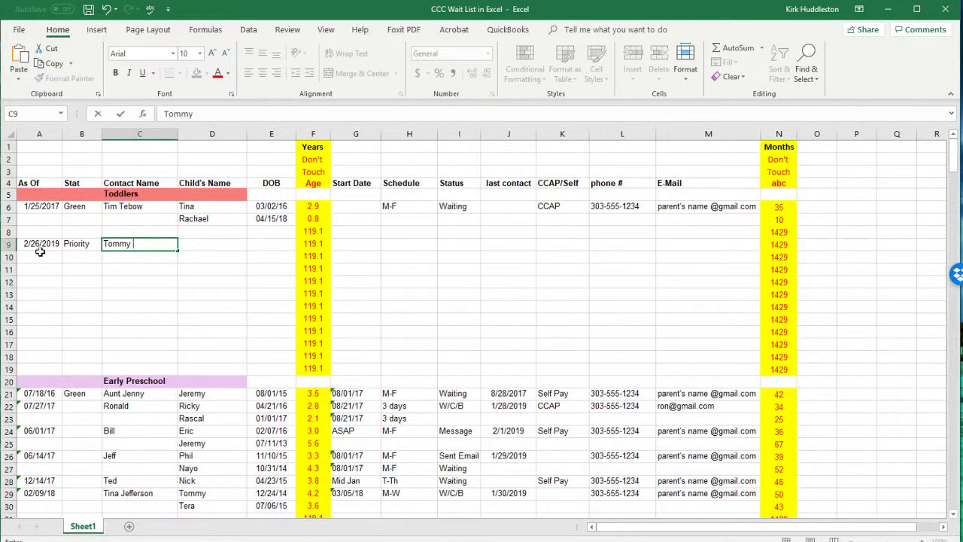
Step: Enter the contact's name in C9 and the child's name in D9
{"action": "key", "text": "Tab"}
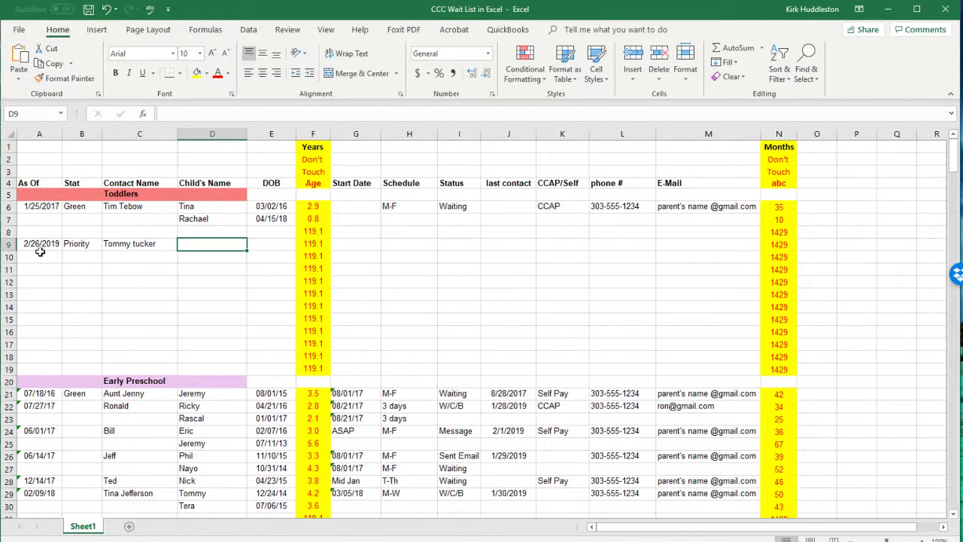
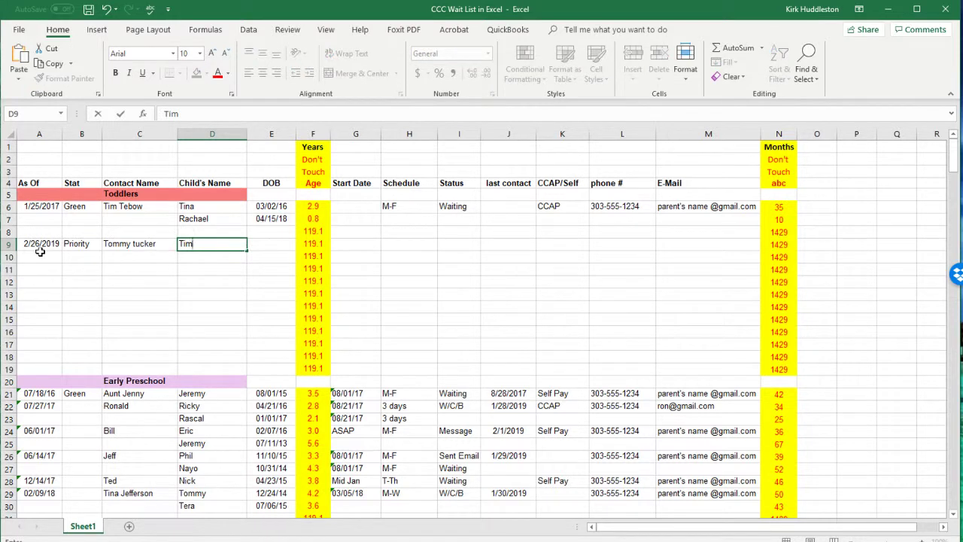
{"action": "key", "text": "Tab"}
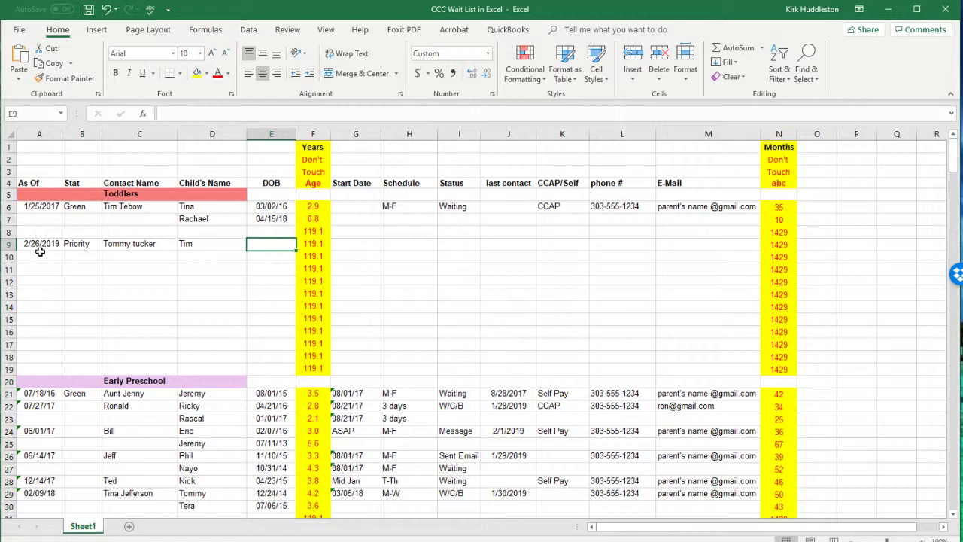
Step: Enter 2/26/18 as the E9 birth date and check the N9 and F9 age formulas
{"action": "type", "text": "2/26/"}
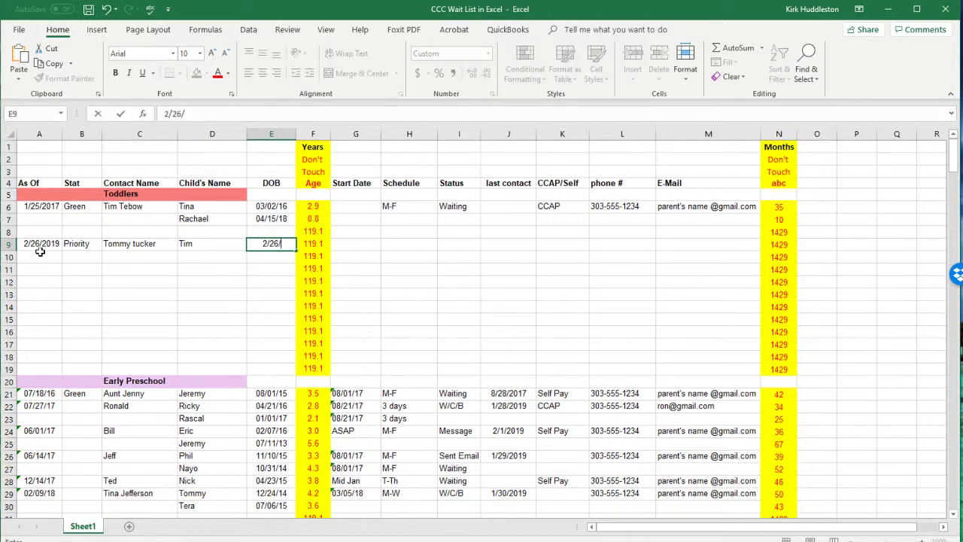
{"action": "type", "text": "18"}
{"action": "key", "text": "Tab"}
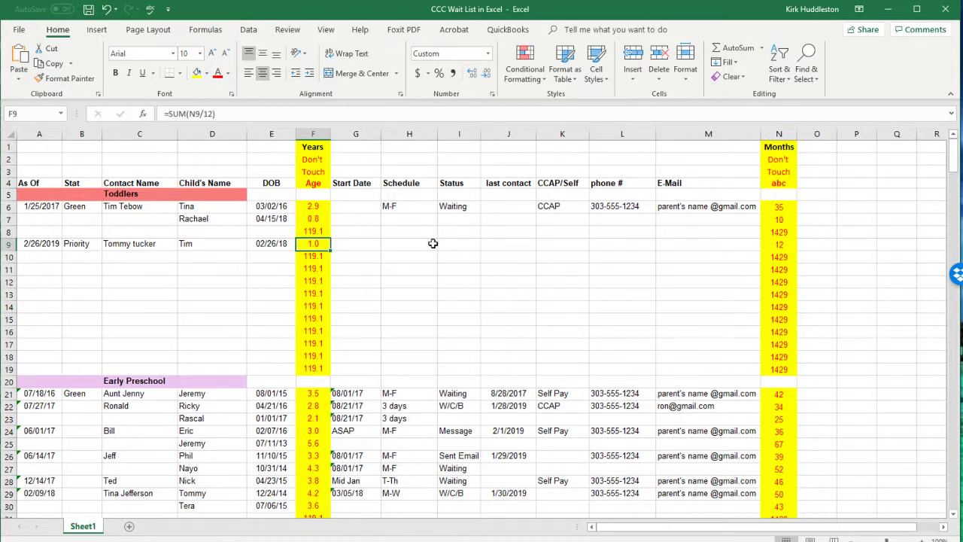
{"action": "left_click", "coordinate": [784, 245]}
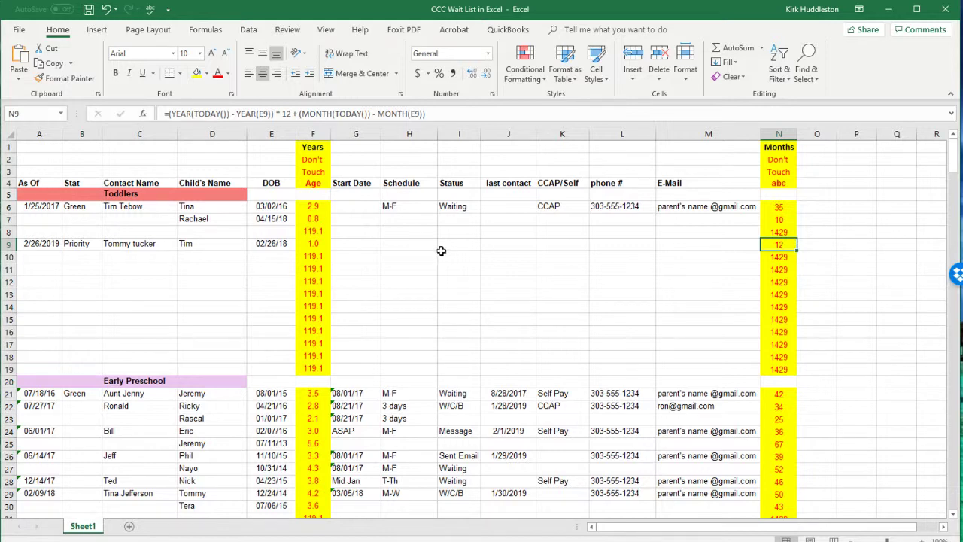
{"action": "left_click", "coordinate": [318, 246]}
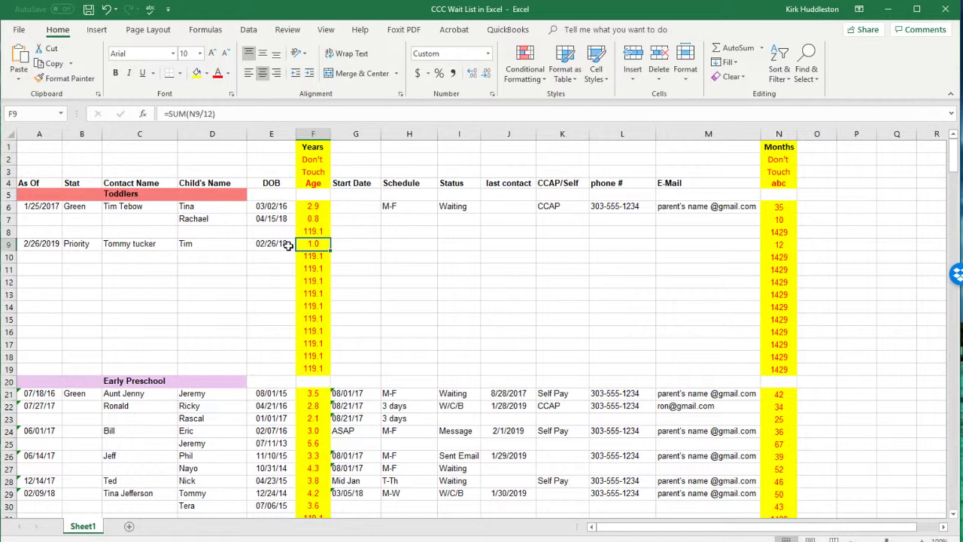
Step: Change the E9 birth date year to 2017
{"action": "double_click", "coordinate": [288, 246]}
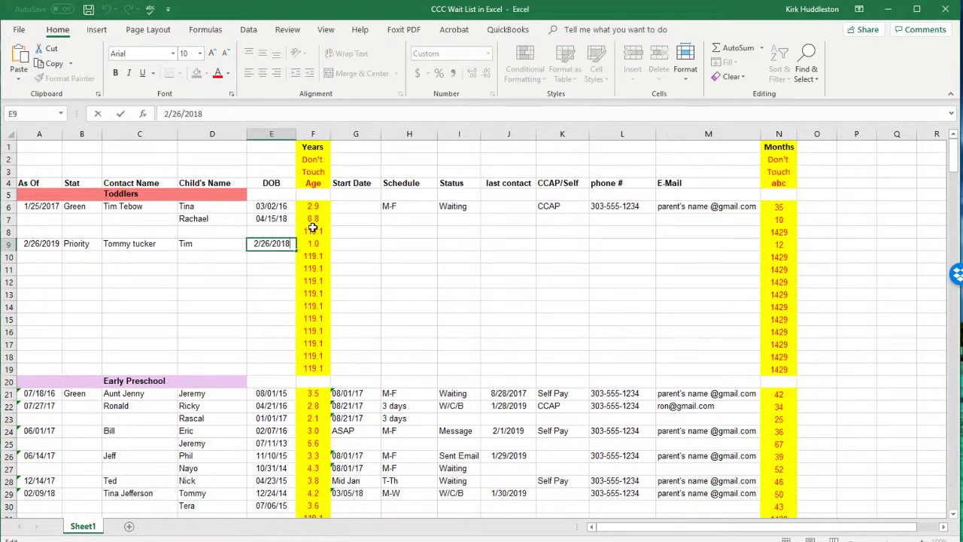
{"action": "key", "text": "BackSpace"}
{"action": "type", "text": "7"}
{"action": "key", "text": "Return"}
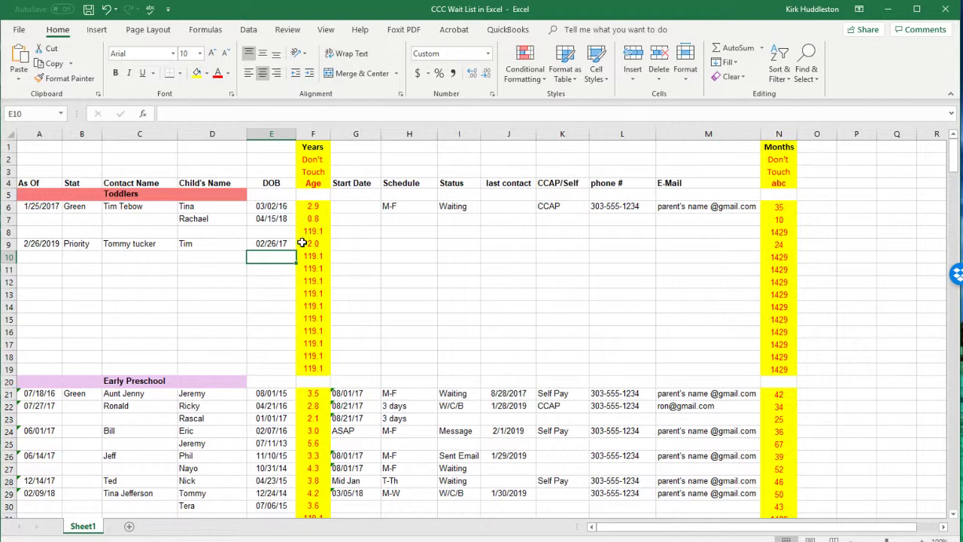
Step: Change the E9 birth date to 02/26/15 and confirm F9 and N9 show 4.0 years and 48 months
{"action": "double_click", "coordinate": [289, 242]}
{"action": "key", "text": "Escape"}
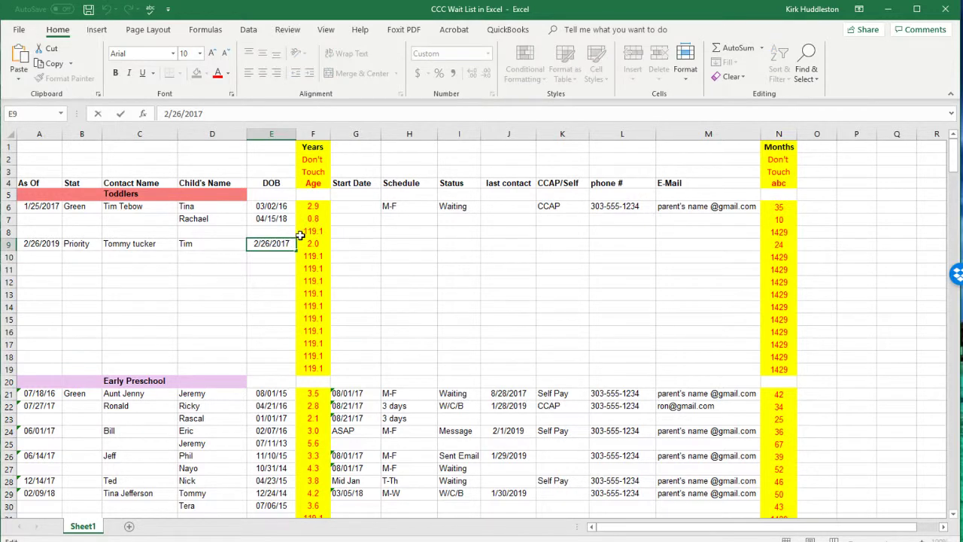
{"action": "key", "text": "Delete"}
{"action": "type", "text": "5"}
{"action": "key", "text": "Return"}
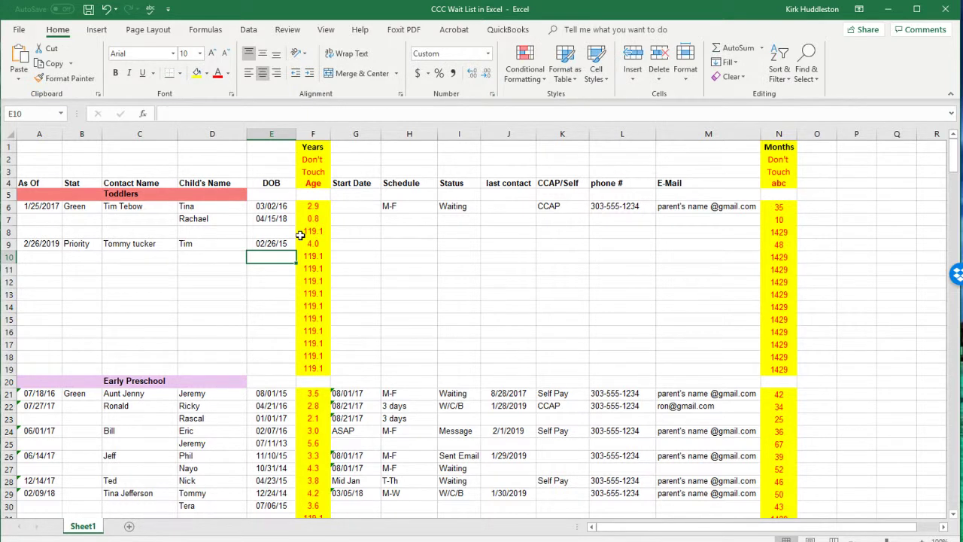
{"action": "left_click", "coordinate": [321, 243]}
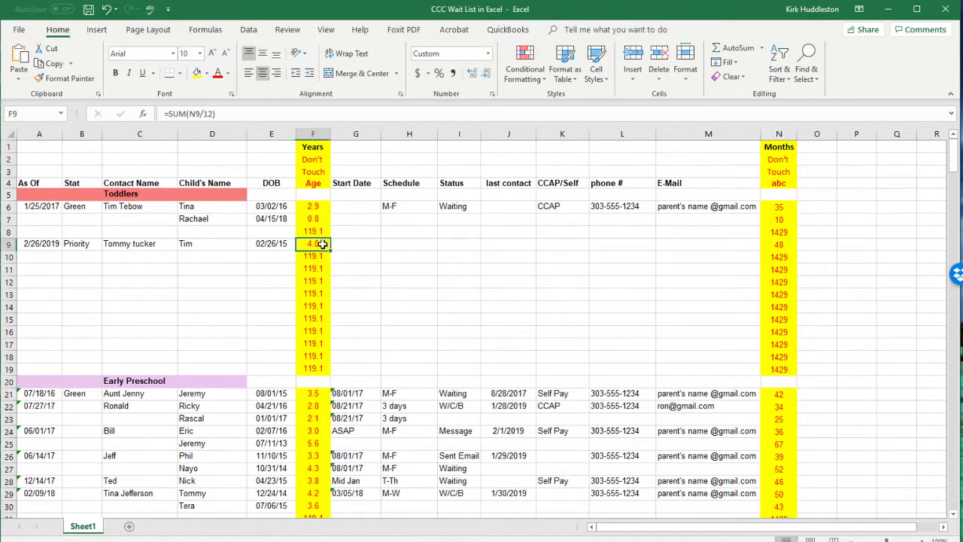
{"action": "left_click", "coordinate": [785, 243]}
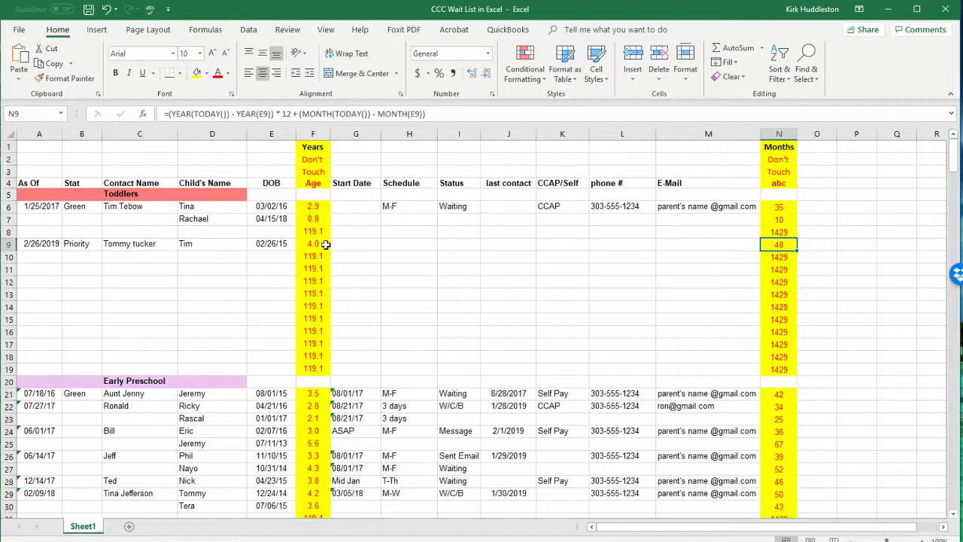
{"action": "left_click", "coordinate": [326, 245]}
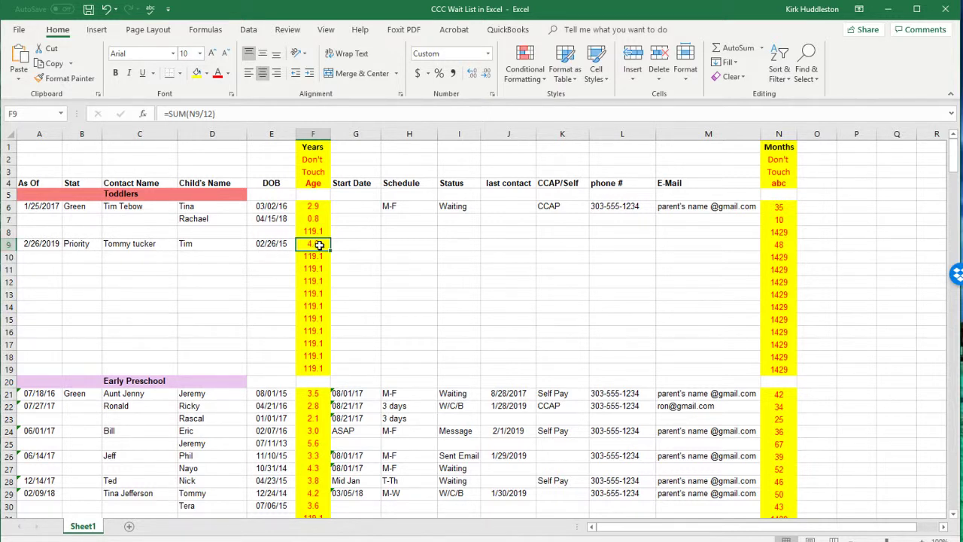
Step: Copy the whole row 9 entry and paste it into empty row 53
{"action": "left_click", "coordinate": [6, 243]}
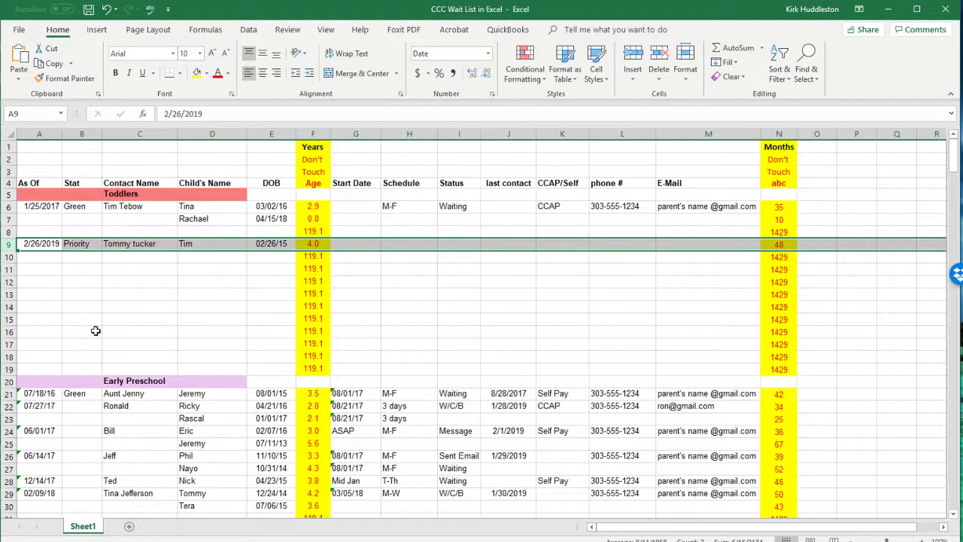
{"action": "key", "text": "ctrl+c"}
{"action": "scroll", "coordinate": [95, 330], "scroll_direction": "down", "scroll_amount": 8}
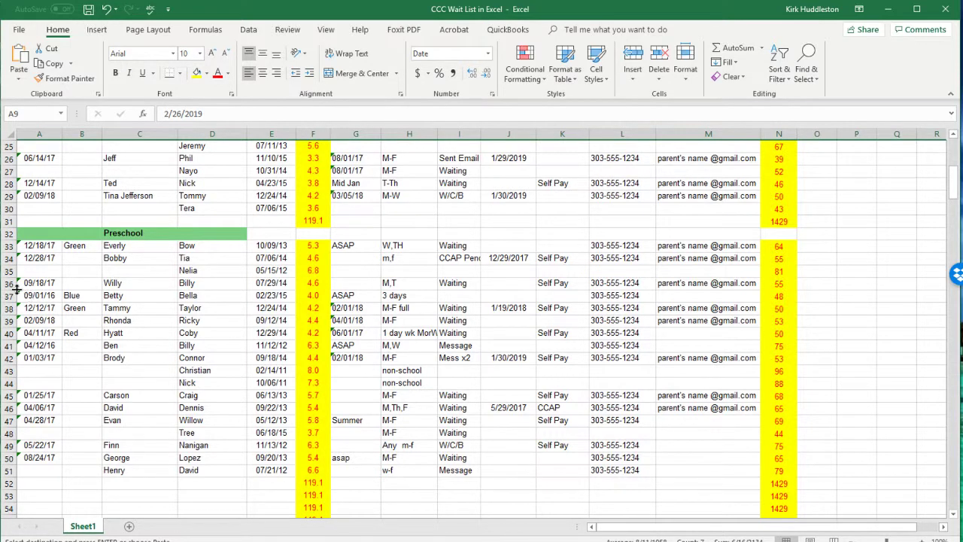
{"action": "scroll", "coordinate": [38, 442], "scroll_direction": "down", "scroll_amount": 2}
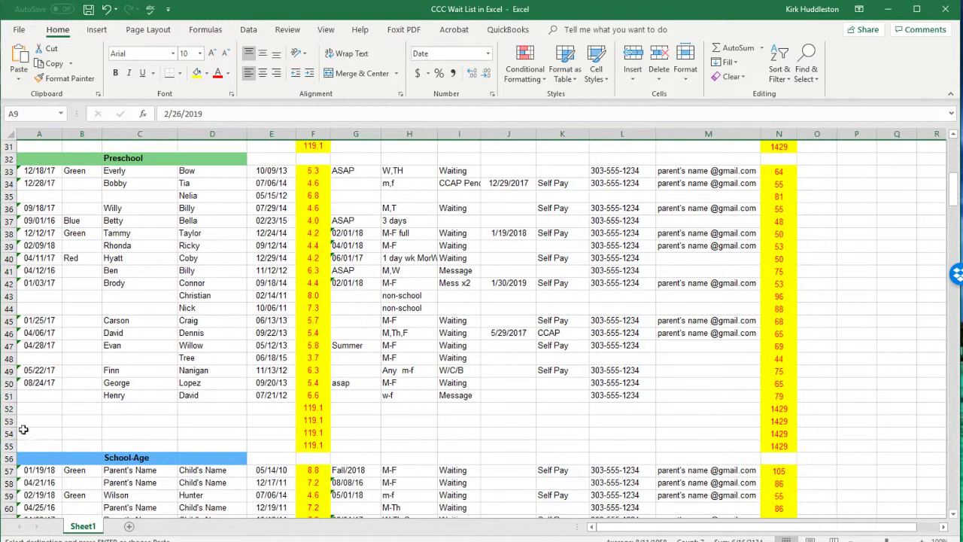
{"action": "left_click", "coordinate": [7, 421]}
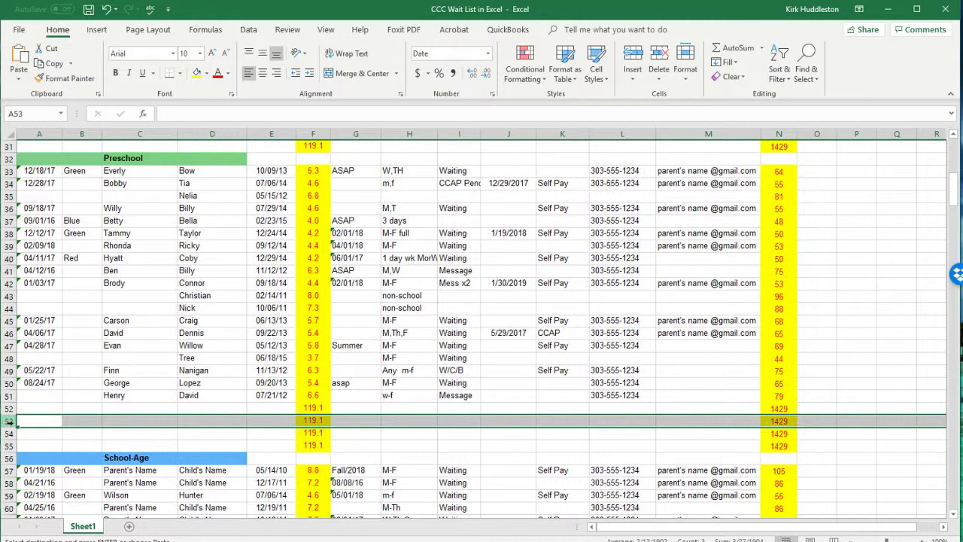
{"action": "key", "text": "Return"}
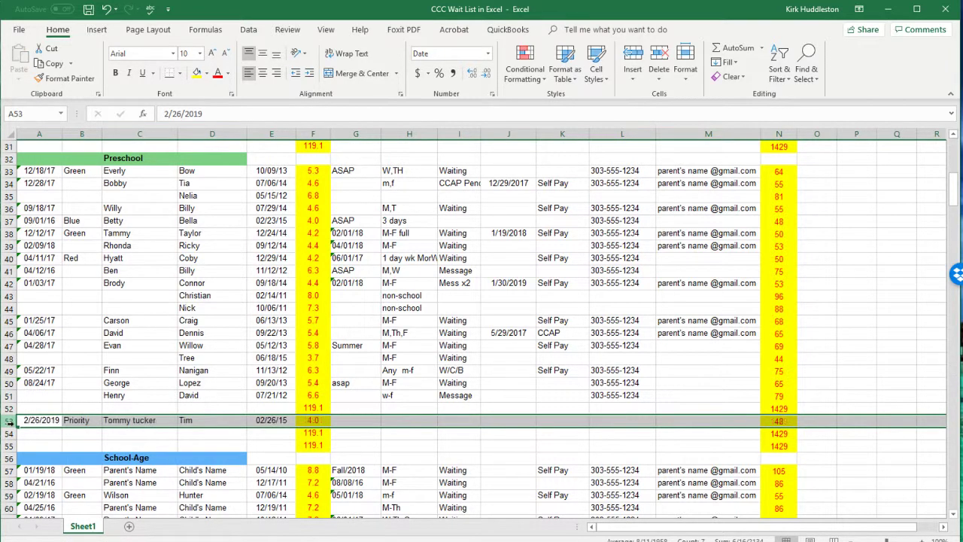
{"action": "left_click", "coordinate": [427, 434]}
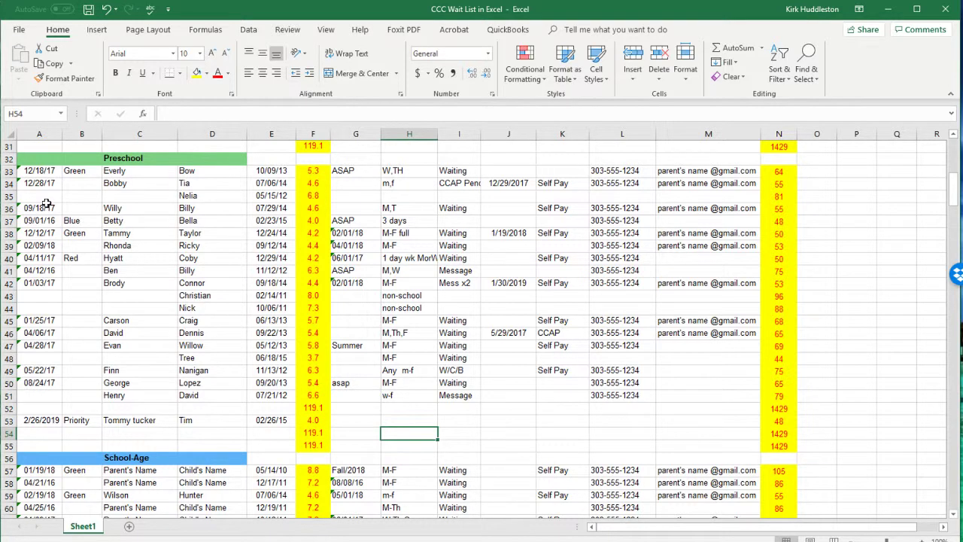
Step: Clear A35:E51 and G35:M51, then drag the row 53 entry up to row 36
{"action": "left_click_drag", "start_coordinate": [40, 195], "coordinate": [268, 395]}
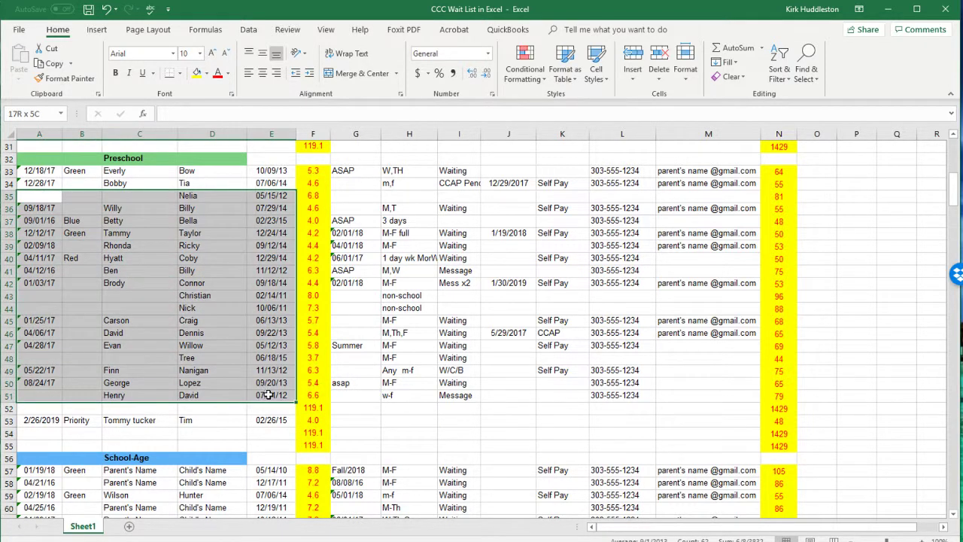
{"action": "key", "text": "Delete"}
{"action": "left_click_drag", "start_coordinate": [352, 198], "coordinate": [749, 403]}
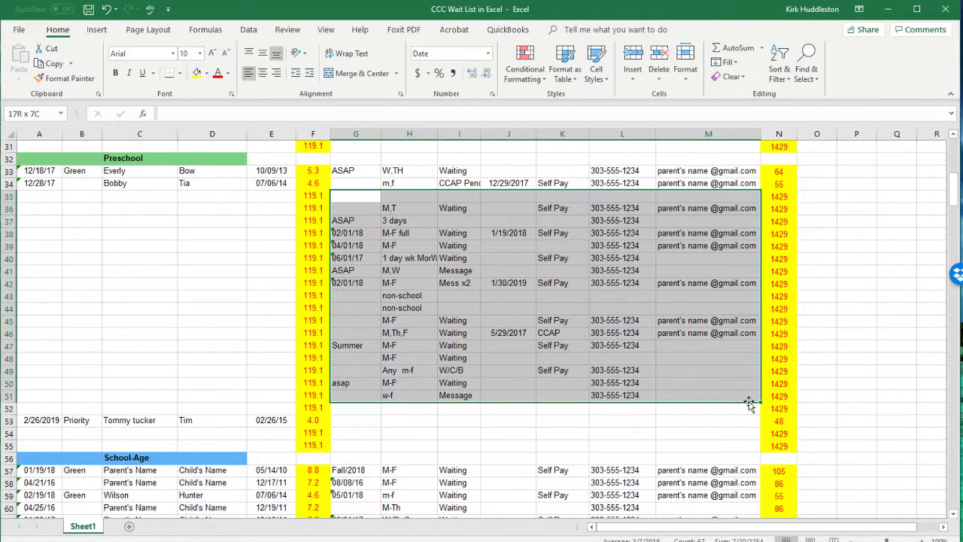
{"action": "key", "text": "Delete"}
{"action": "left_click", "coordinate": [423, 357]}
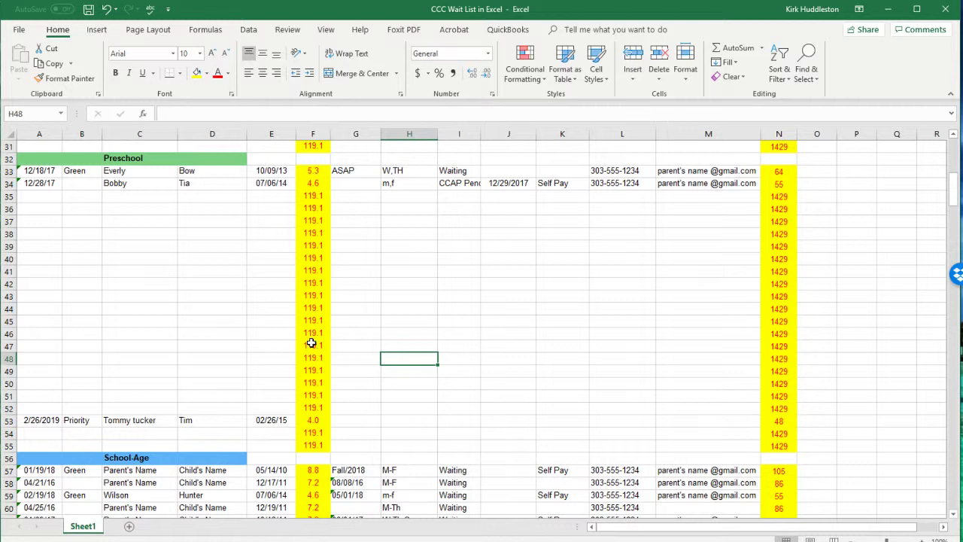
{"action": "left_click", "coordinate": [6, 420]}
{"action": "left_click_drag", "start_coordinate": [6, 420], "coordinate": [7, 208]}
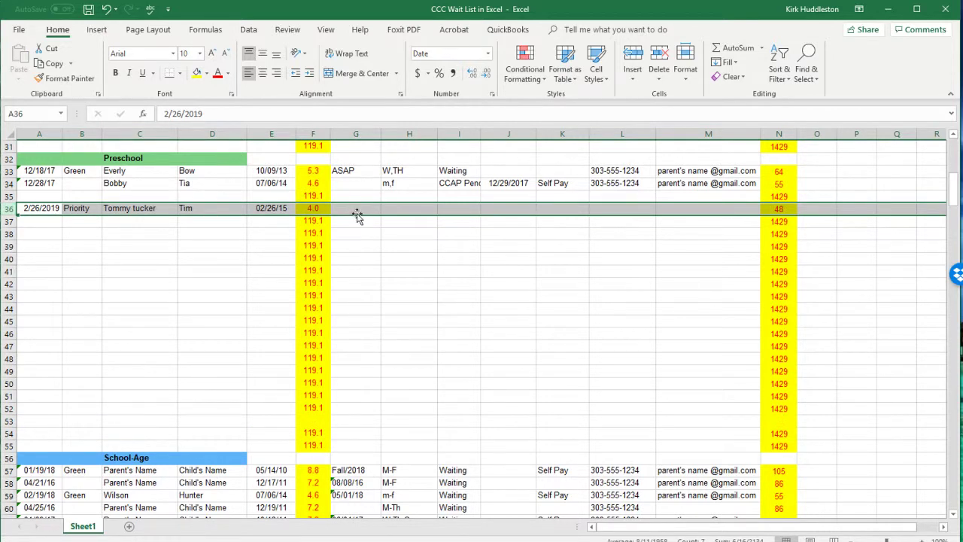
Step: Copy the row 4 column headers into rows 19 and 31
{"action": "scroll", "coordinate": [358, 226], "scroll_direction": "up", "scroll_amount": 3}
{"action": "scroll", "coordinate": [361, 261], "scroll_direction": "up", "scroll_amount": 4}
{"action": "scroll", "coordinate": [361, 265], "scroll_direction": "up", "scroll_amount": 3}
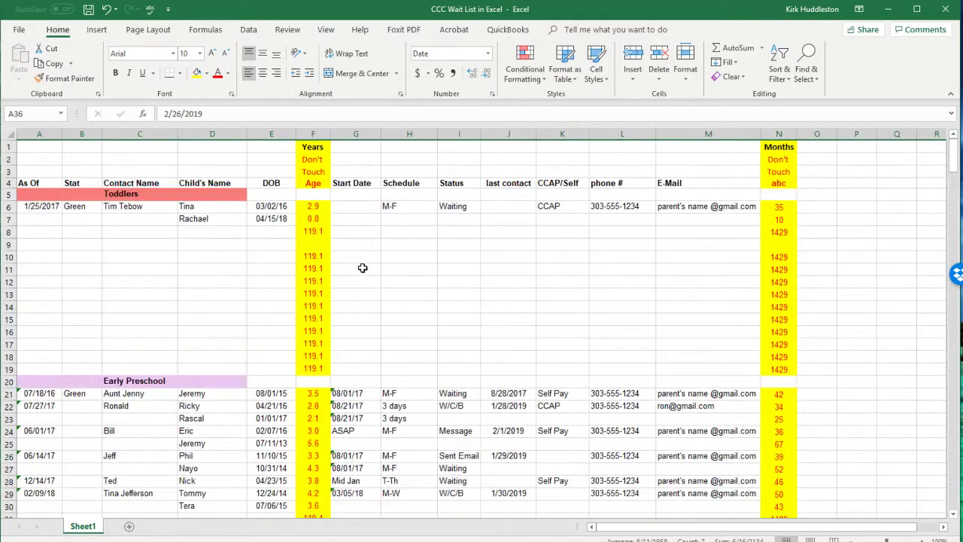
{"action": "left_click", "coordinate": [6, 183]}
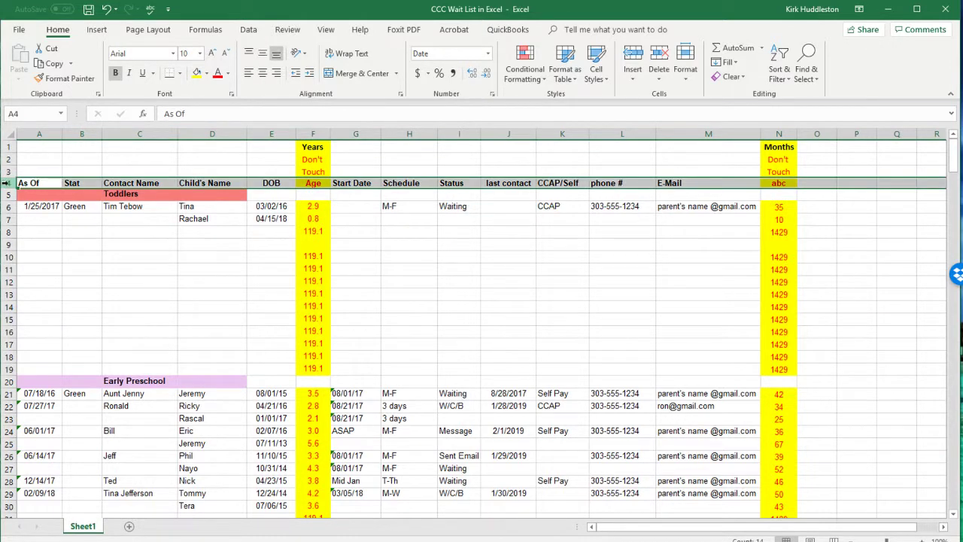
{"action": "key", "text": "ctrl+c"}
{"action": "left_click", "coordinate": [8, 368]}
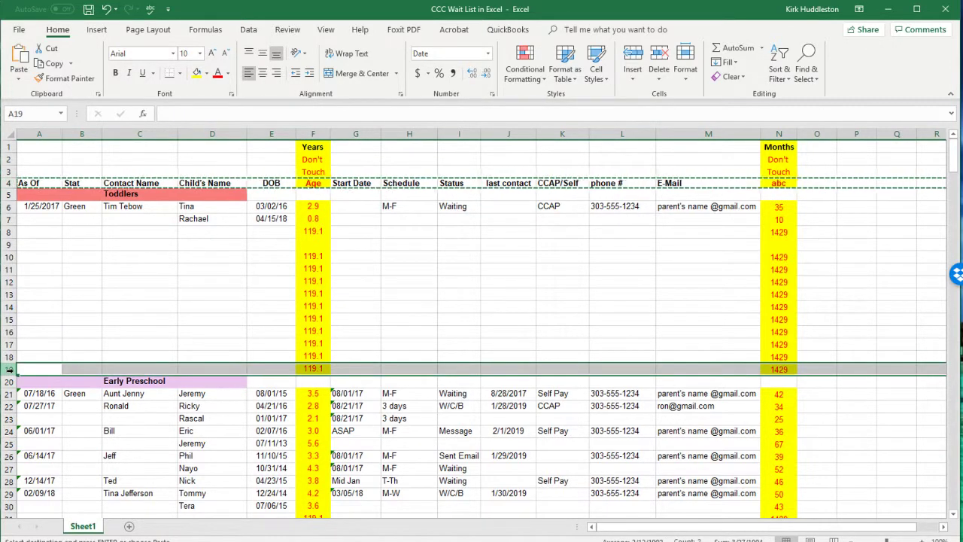
{"action": "key", "text": "ctrl+v"}
{"action": "scroll", "coordinate": [15, 364], "scroll_direction": "down", "scroll_amount": 5}
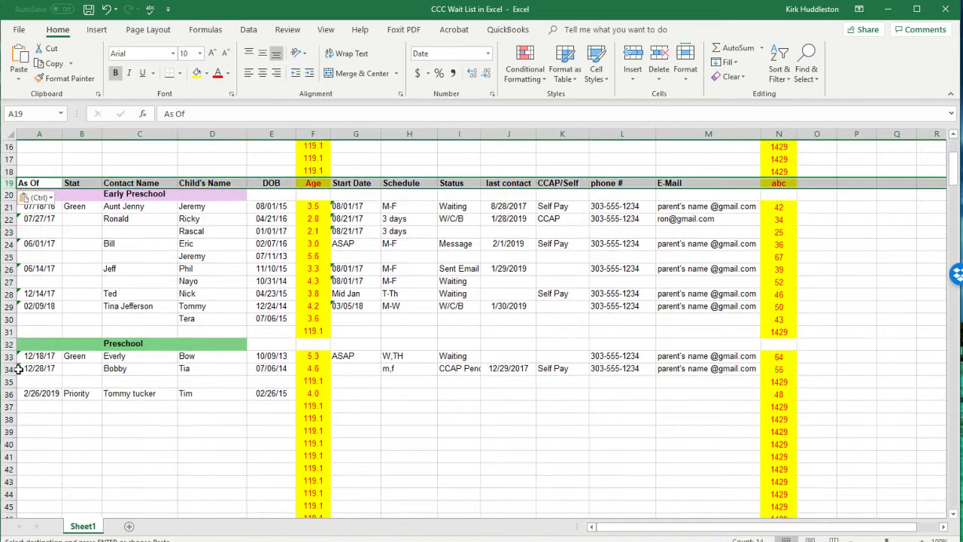
{"action": "left_click", "coordinate": [7, 331]}
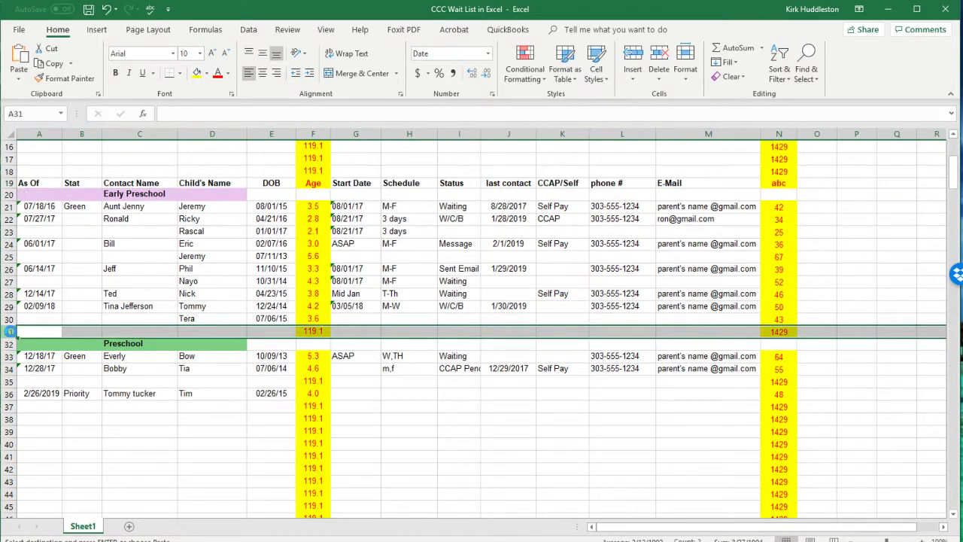
{"action": "key", "text": "ctrl+v"}
Step: Insert a blank row above the row 31 headers
{"action": "scroll", "coordinate": [53, 399], "scroll_direction": "down", "scroll_amount": 4}
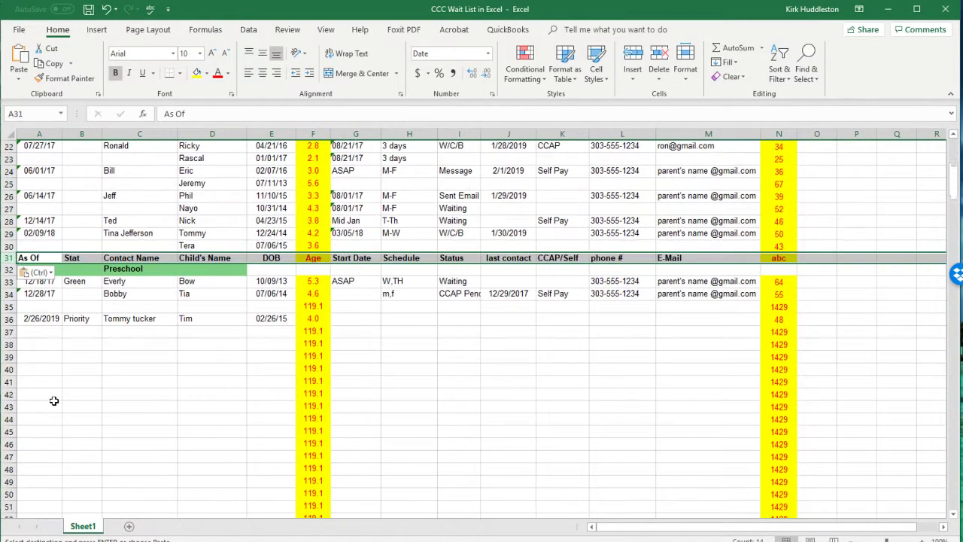
{"action": "scroll", "coordinate": [54, 400], "scroll_direction": "up", "scroll_amount": 2}
{"action": "right_click", "coordinate": [11, 258]}
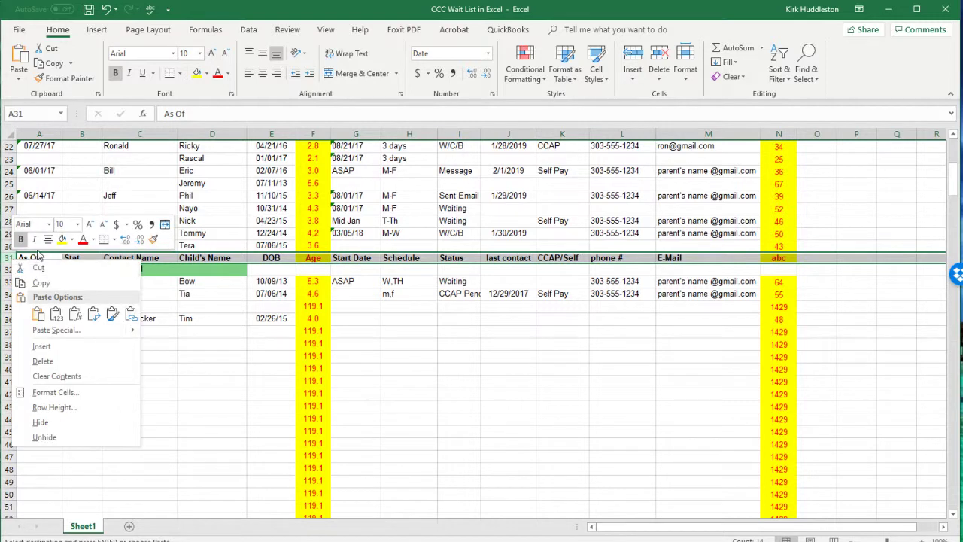
{"action": "left_click", "coordinate": [41, 346]}
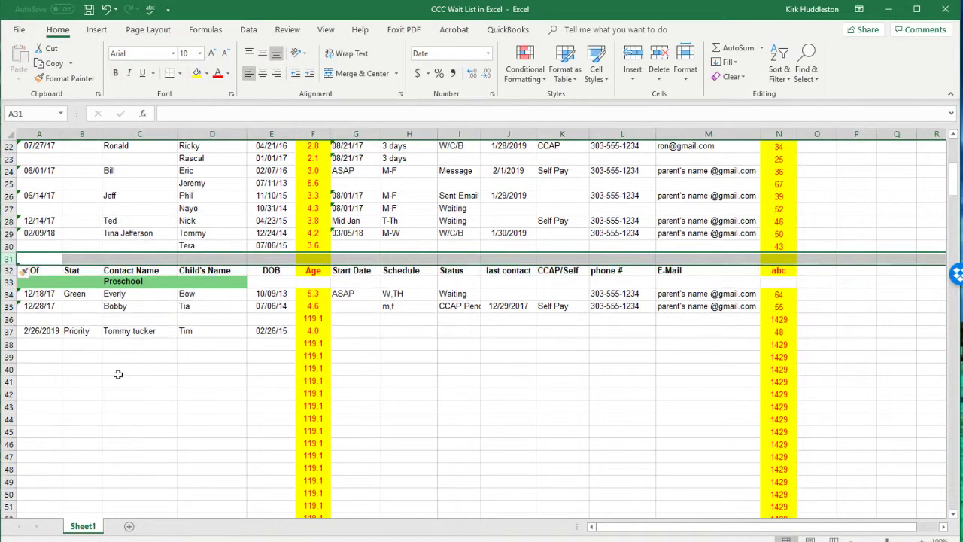
{"action": "left_click", "coordinate": [166, 394]}
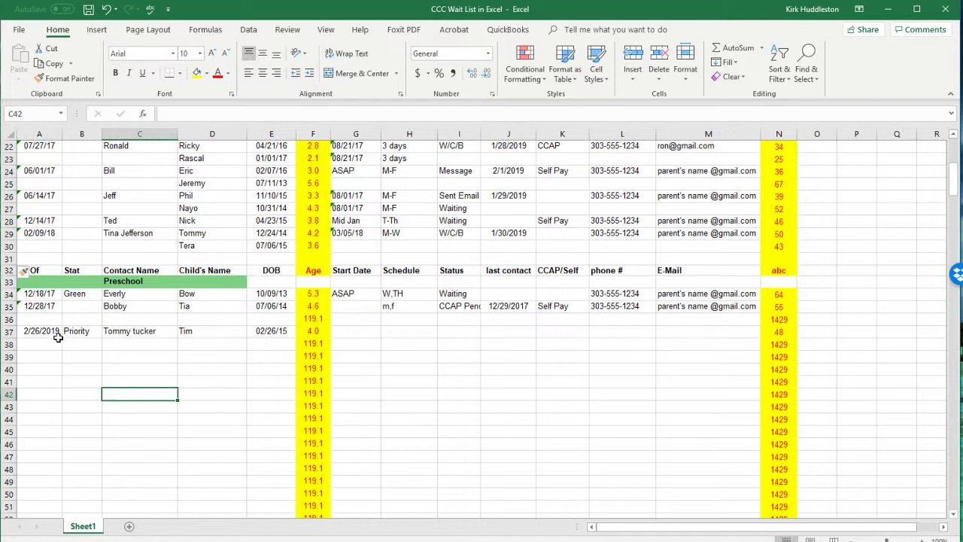
{"action": "left_click", "coordinate": [156, 334]}
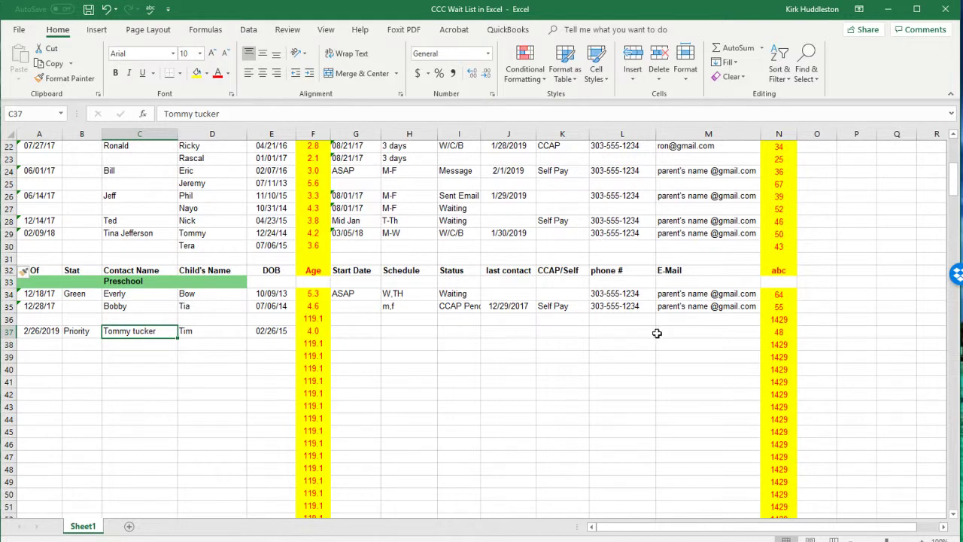
{"action": "left_click", "coordinate": [783, 334]}
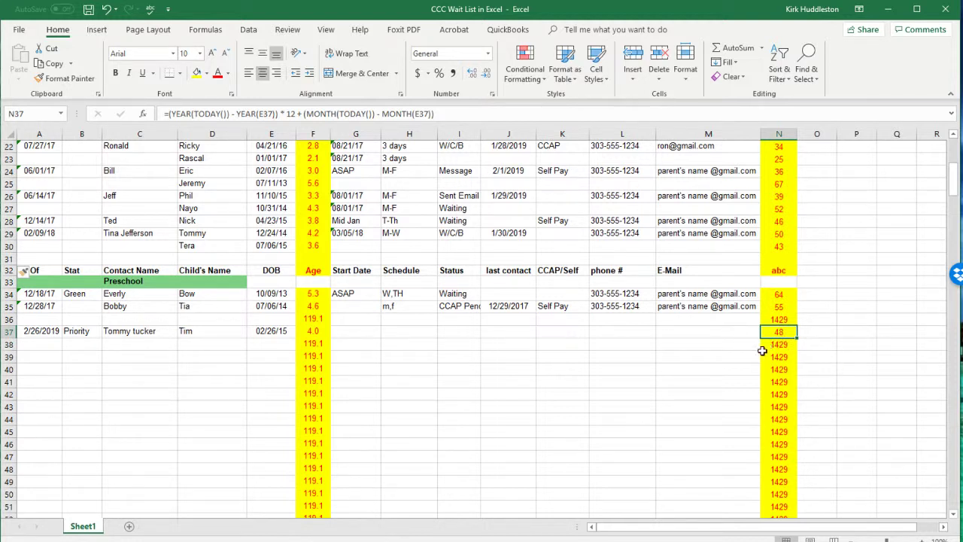
{"action": "left_click", "coordinate": [348, 332]}
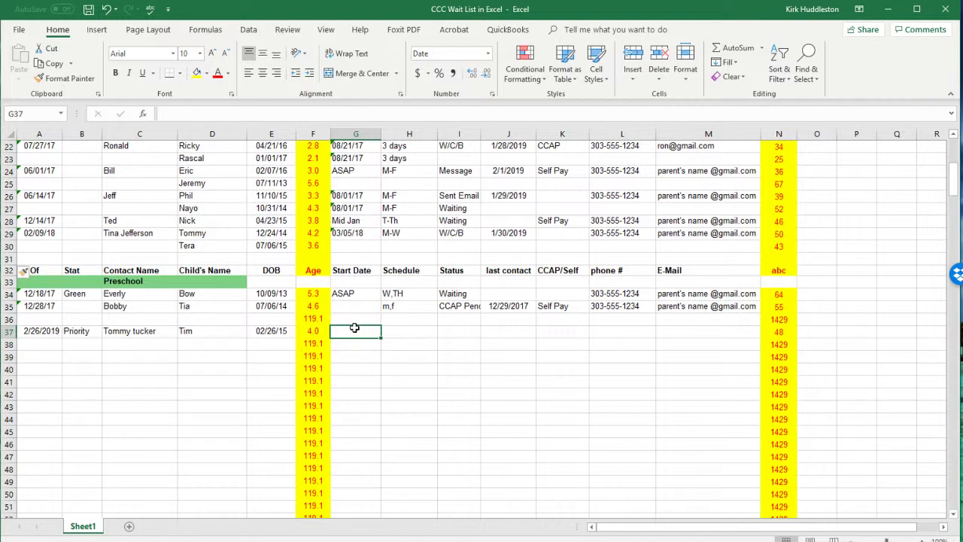
Step: Enter start date 4/1/19, schedule M-F and status Waiting in row 37
{"action": "type", "text": "4/1/19"}
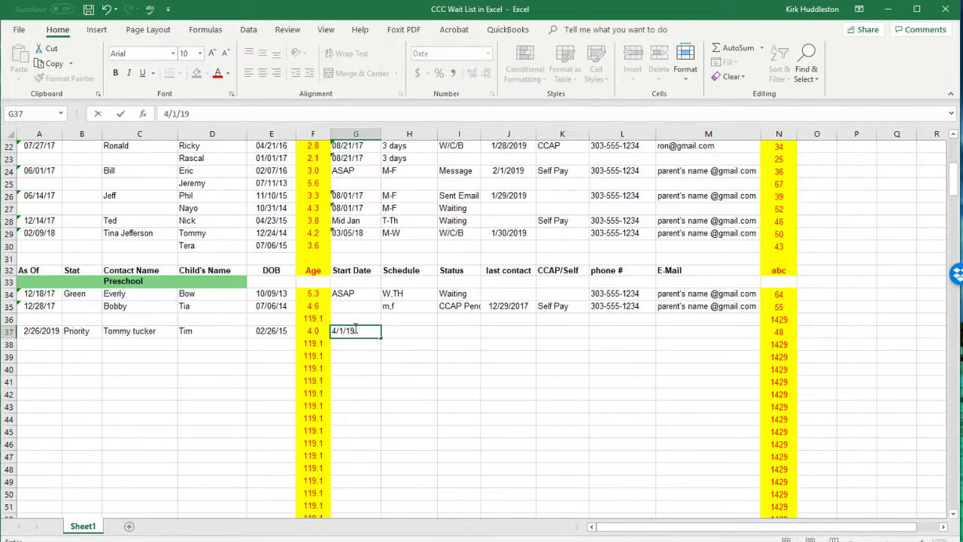
{"action": "key", "text": "Tab"}
{"action": "type", "text": "M-F"}
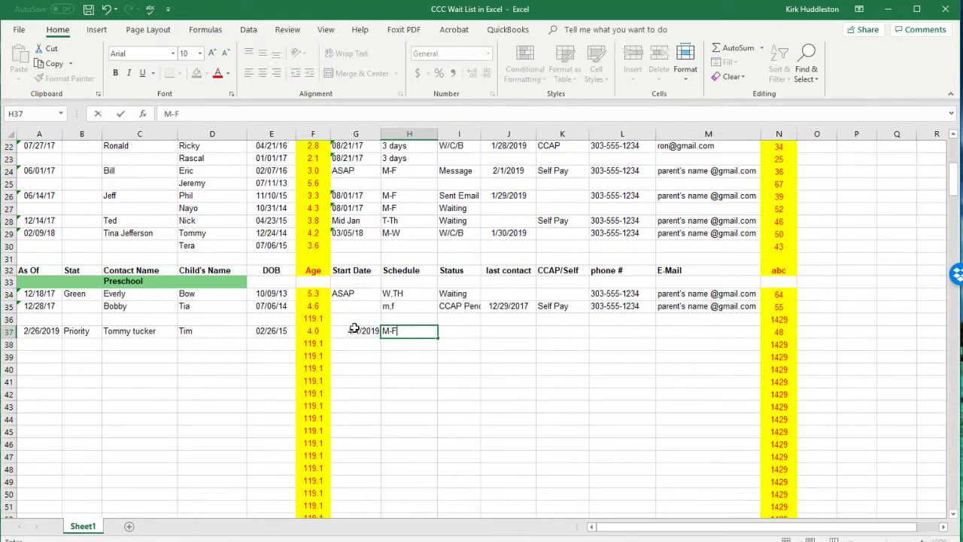
{"action": "key", "text": "Tab"}
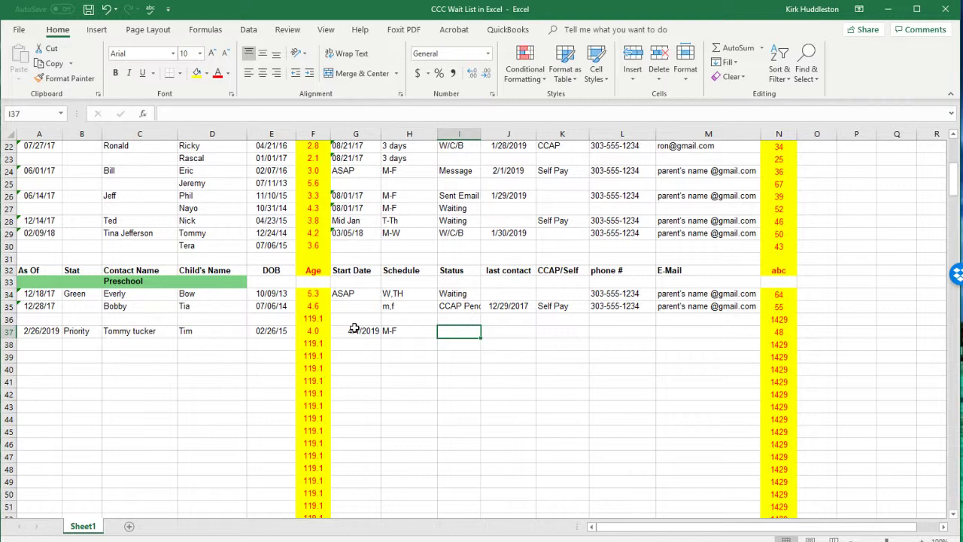
{"action": "type", "text": "Waiting"}
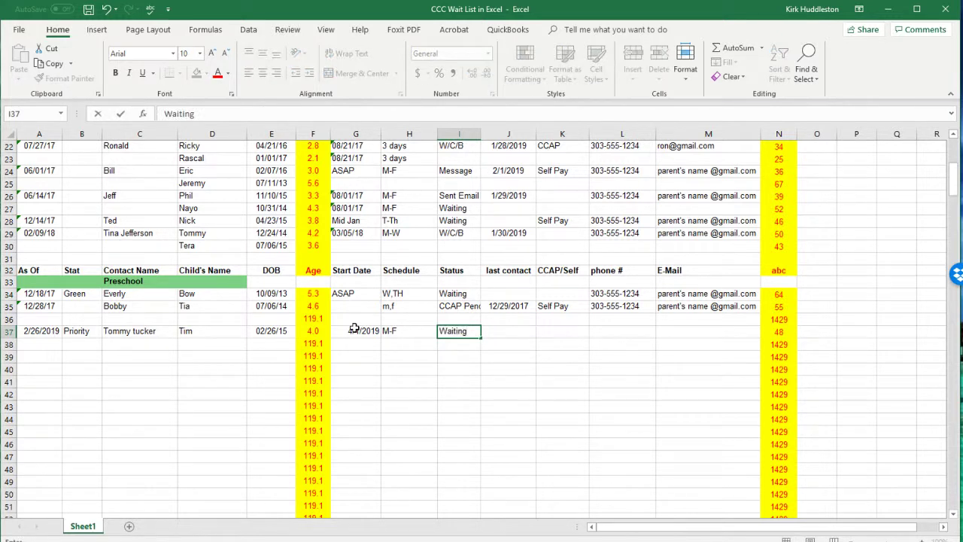
{"action": "key", "text": "Tab"}
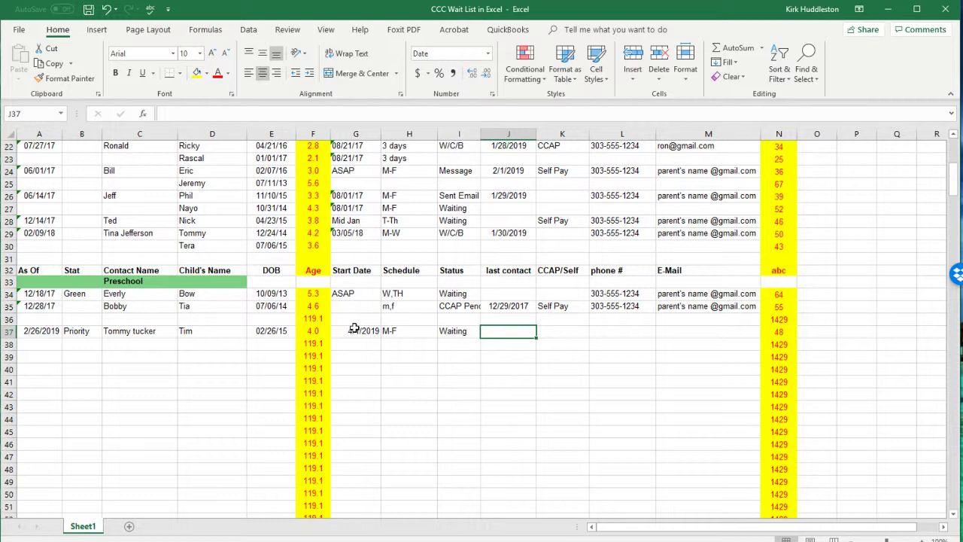
{"action": "key", "text": "Tab"}
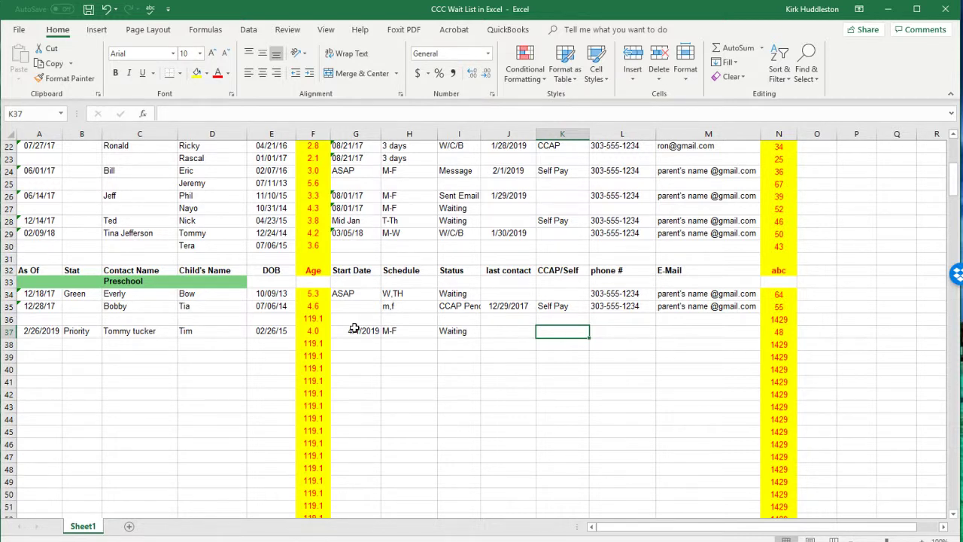
Step: Fill row 37 with CCAP, the parent's phone number and a yahoo.com e-mail address
{"action": "type", "text": "CCAP"}
{"action": "key", "text": "Tab"}
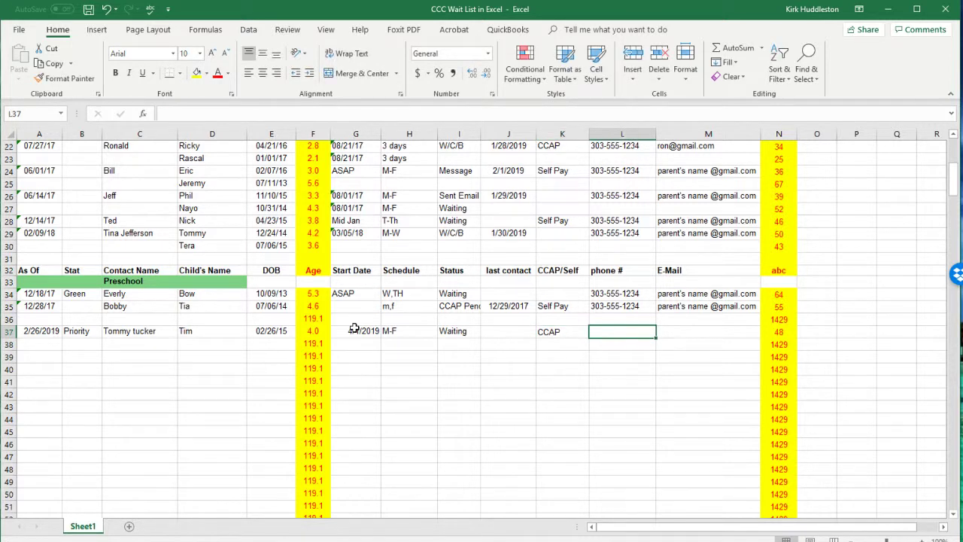
{"action": "type", "text": "303-5"}
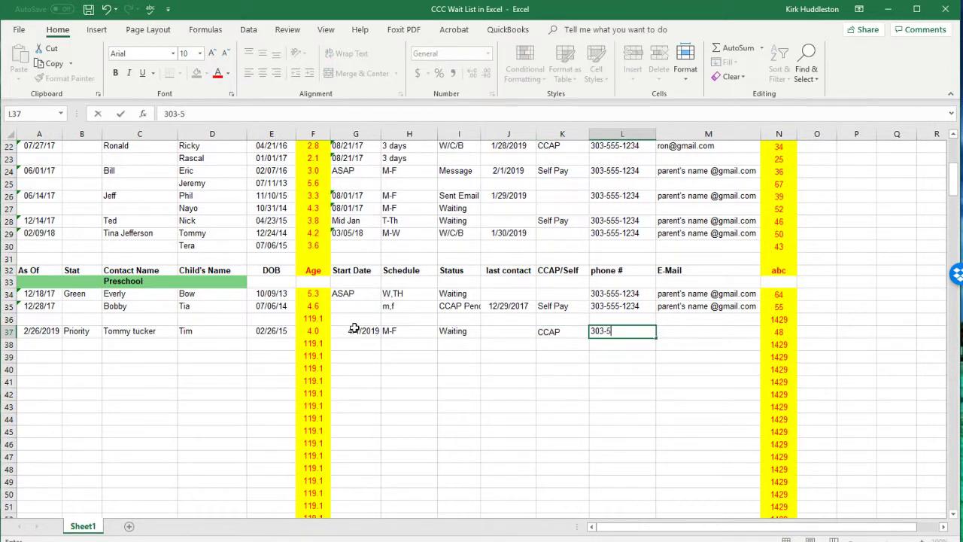
{"action": "type", "text": "55-1234"}
{"action": "key", "text": "Tab"}
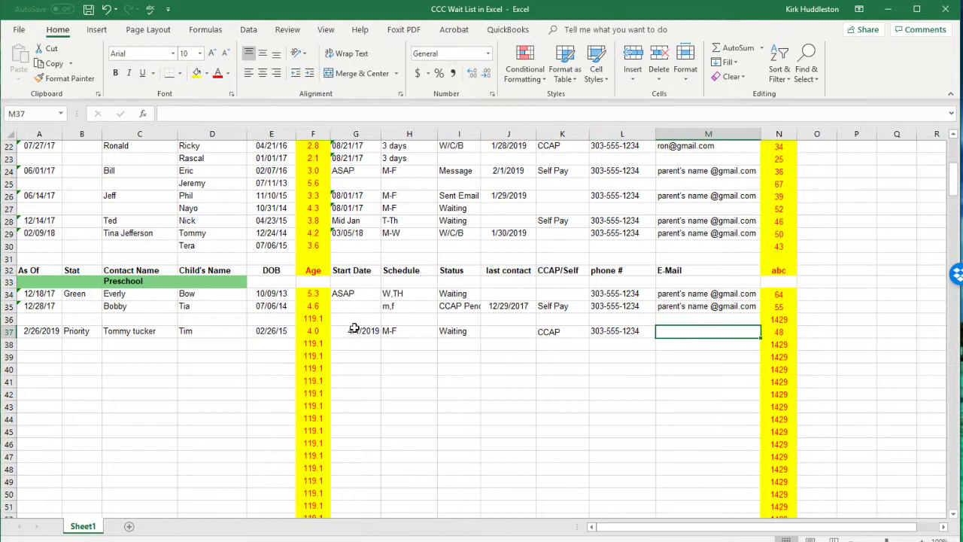
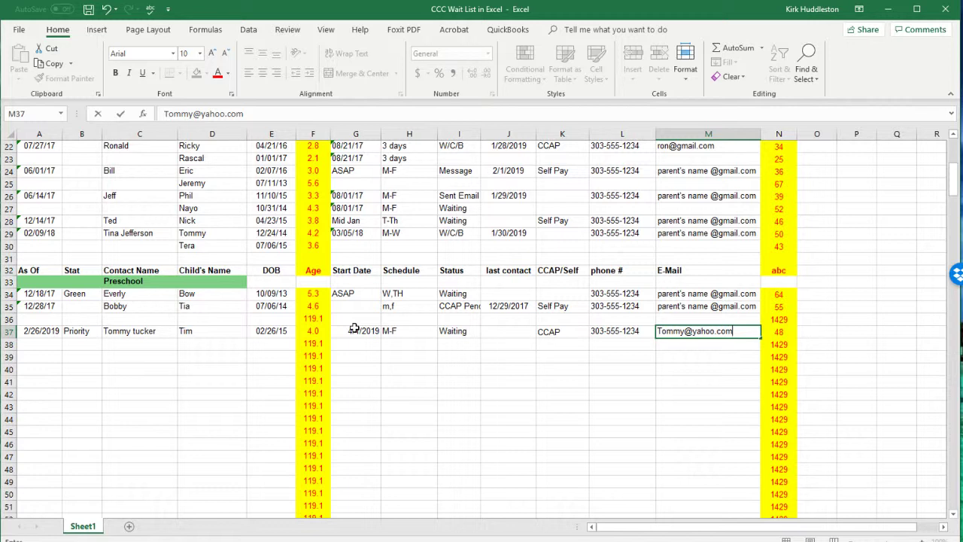
{"action": "key", "text": "Tab"}
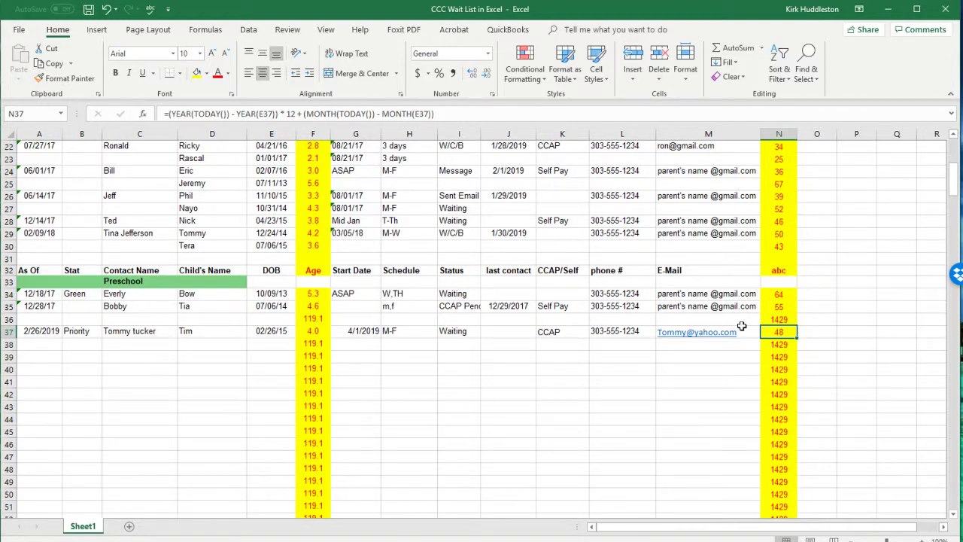
Step: Copy the Early Preschool e-mail addresses in M21:M29
{"action": "scroll", "coordinate": [695, 331], "scroll_direction": "up", "scroll_amount": 3}
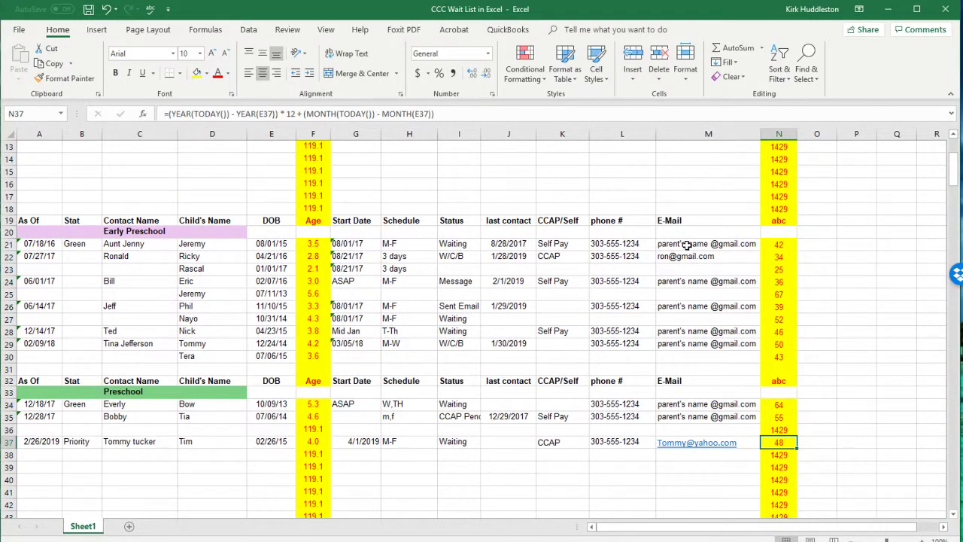
{"action": "left_click_drag", "start_coordinate": [685, 244], "coordinate": [692, 346]}
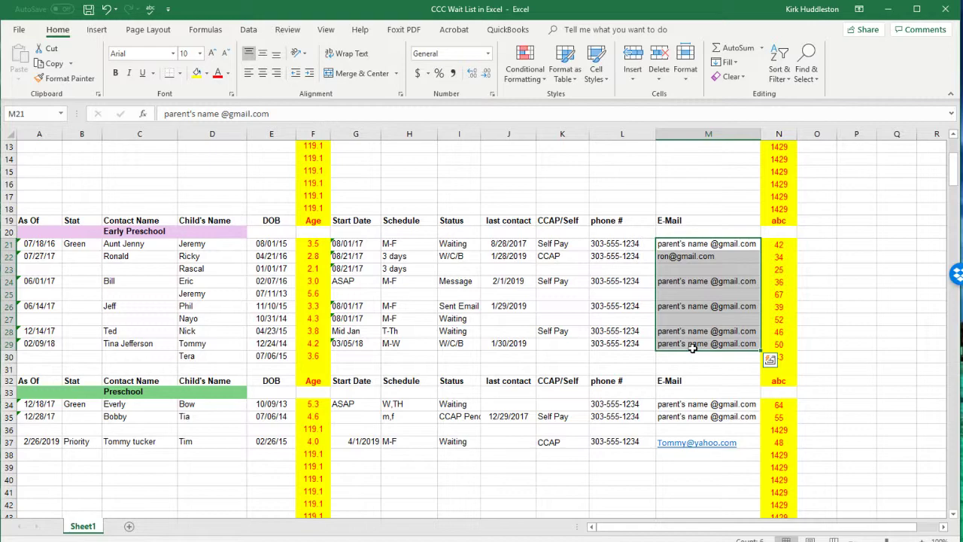
{"action": "key", "text": "ctrl+c"}
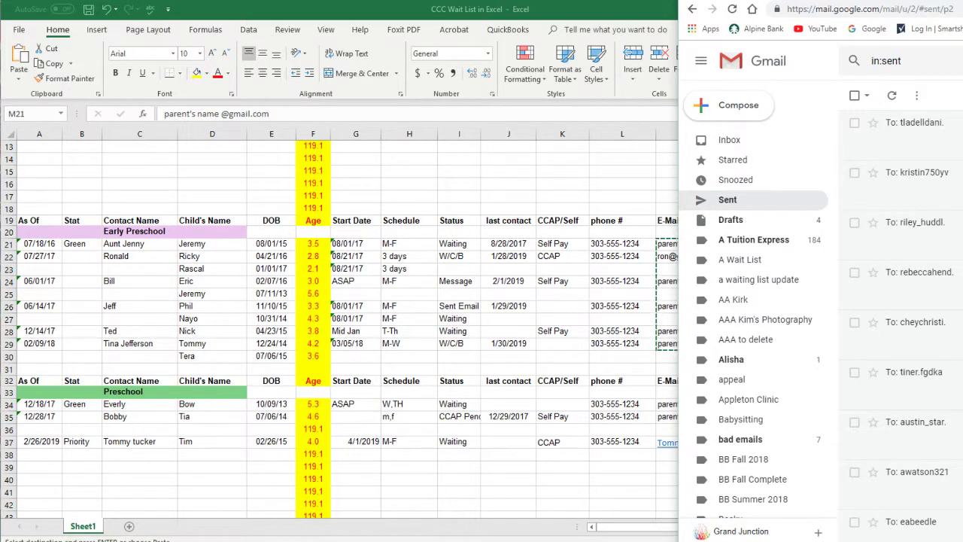
Step: Bring Gmail over Excel and compose a new message addressed to Discovery Kids
{"action": "left_click_drag", "start_coordinate": [956, 0], "coordinate": [289, 9]}
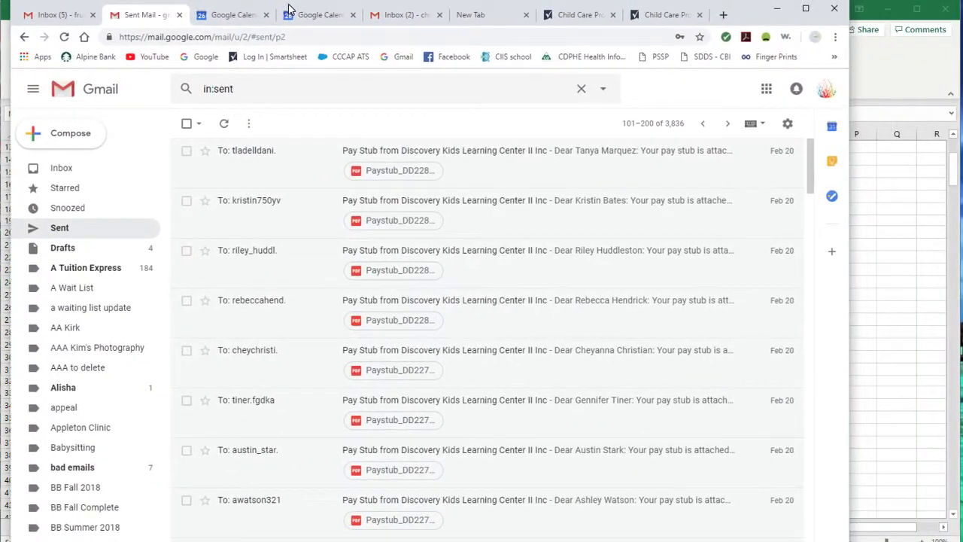
{"action": "left_click", "coordinate": [76, 135]}
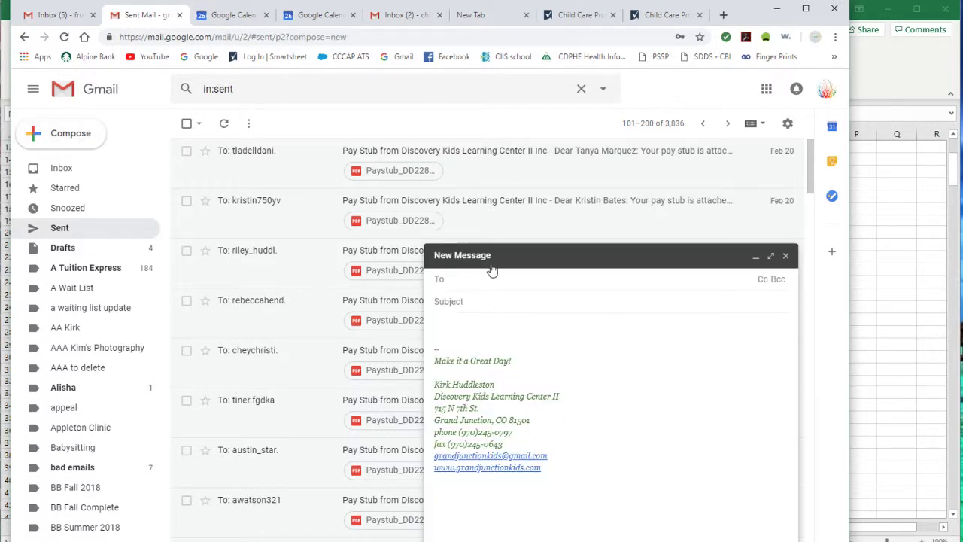
{"action": "type", "text": "fruit"}
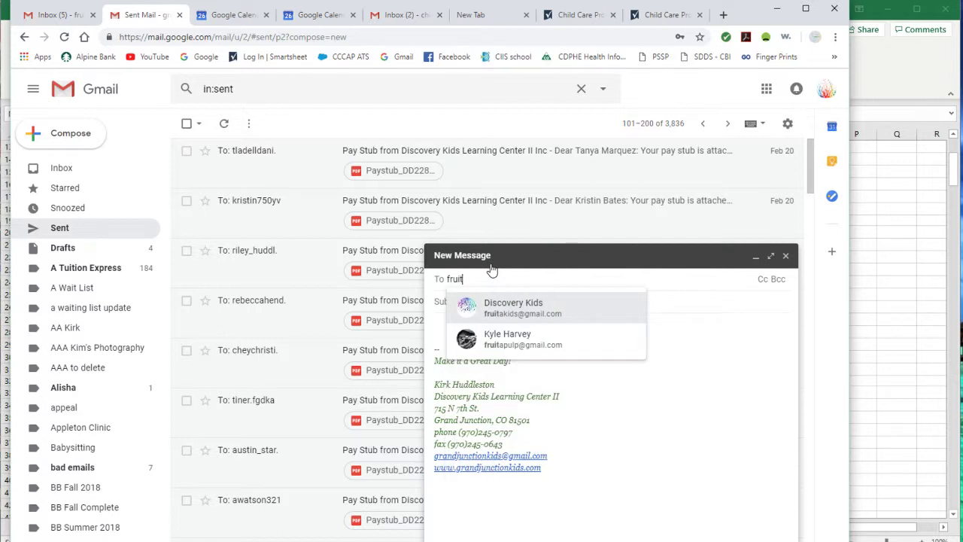
{"action": "left_click", "coordinate": [514, 306]}
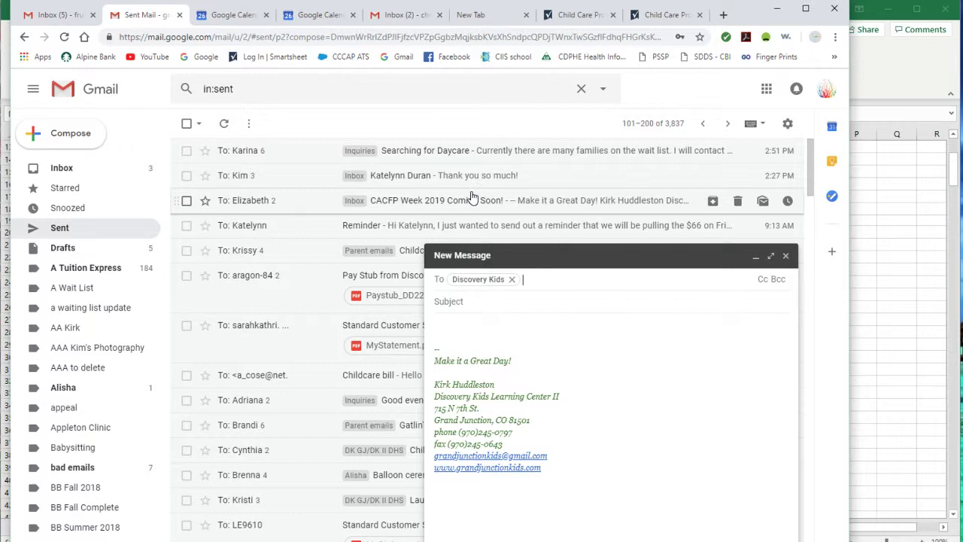
Step: Paste the five parent addresses into Bcc and enter the subject 'ABC Child Care waiting list'
{"action": "left_click", "coordinate": [777, 279]}
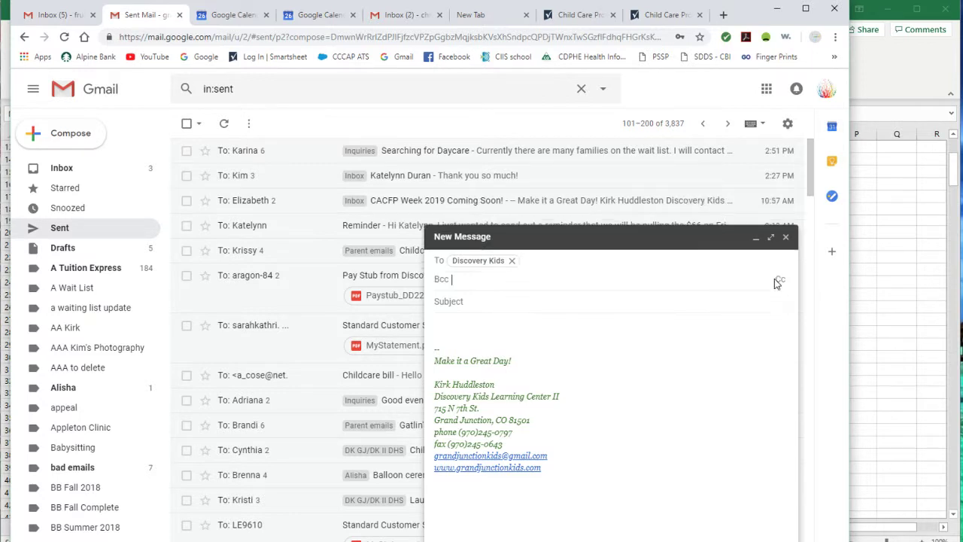
{"action": "key", "text": "ctrl+v"}
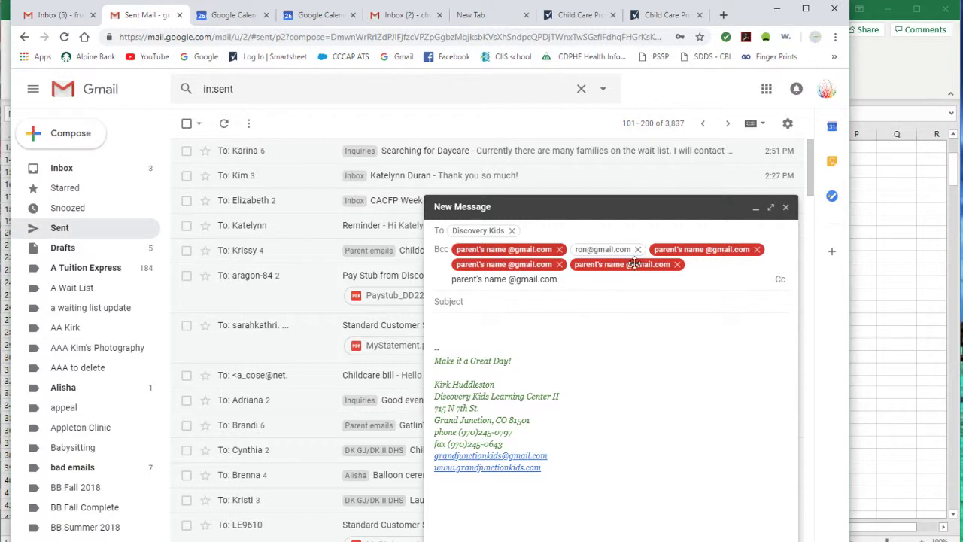
{"action": "left_click", "coordinate": [565, 299]}
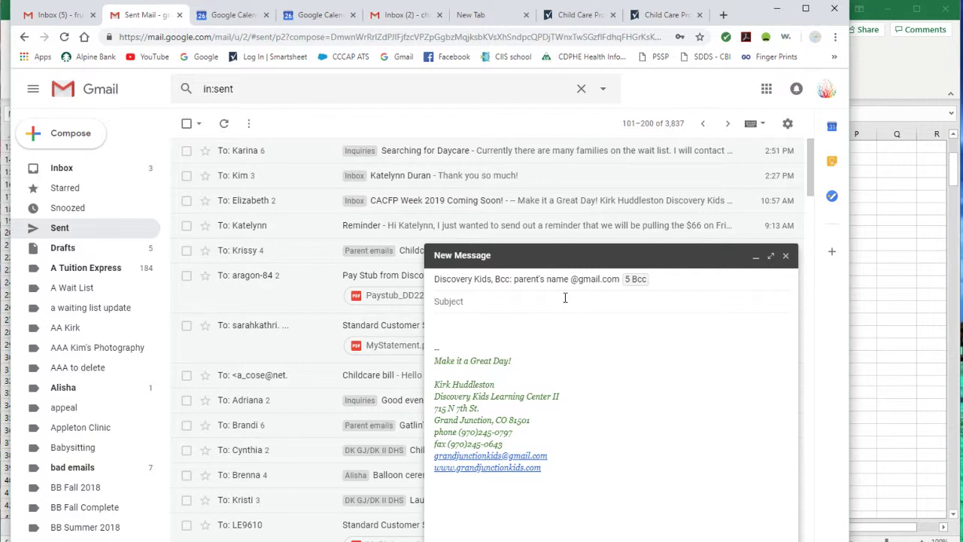
{"action": "type", "text": "My Center"}
{"action": "key", "text": "BackSpace"}
{"action": "key", "text": "BackSpace"}
{"action": "key", "text": "BackSpace"}
{"action": "key", "text": "BackSpace"}
{"action": "key", "text": "BackSpace"}
{"action": "key", "text": "BackSpace"}
{"action": "key", "text": "BackSpace"}
{"action": "key", "text": "BackSpace"}
{"action": "key", "text": "BackSpace"}
{"action": "type", "text": "A"}
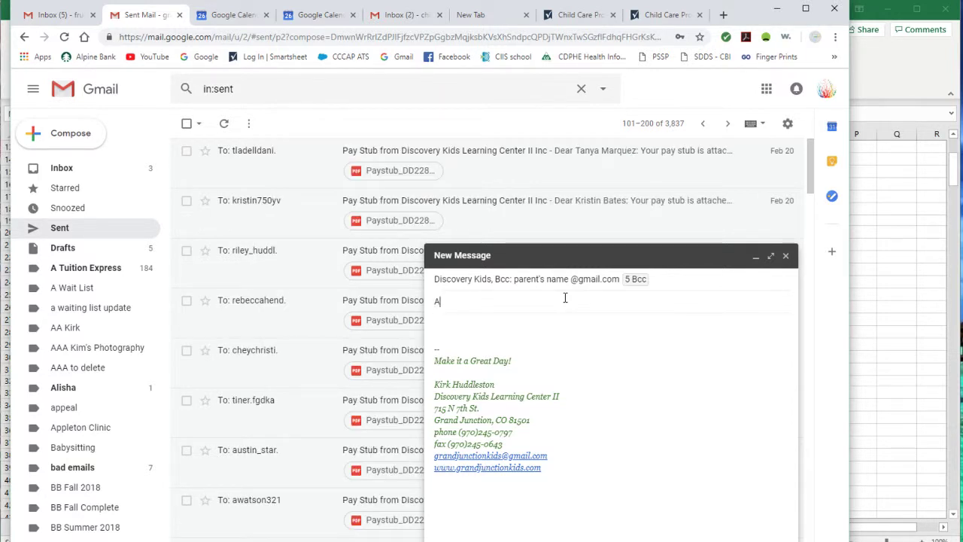
{"action": "type", "text": "BC Child Care "}
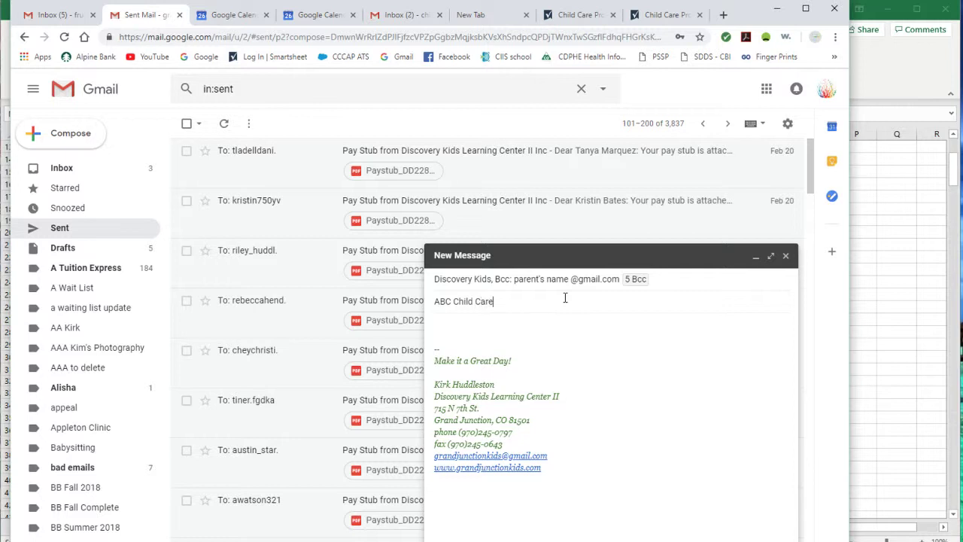
{"action": "type", "text": "waiting listi"}
{"action": "key", "text": "BackSpace"}
Step: Complete the subject as 'ABC Child Care waiting list update' and start the body with 'Nice email'
{"action": "type", "text": "update"}
{"action": "left_click", "coordinate": [572, 328]}
{"action": "type", "text": "Nice"}
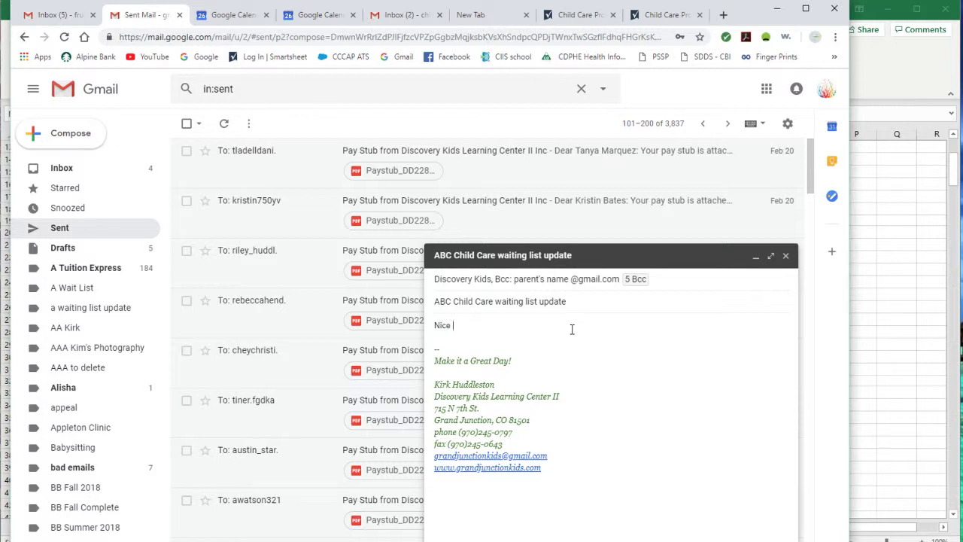
{"action": "type", "text": " email........."}
Step: Minimize Chrome, deselect the e-mail address cells, and scroll the wait list back to the top
{"action": "left_click", "coordinate": [780, 15]}
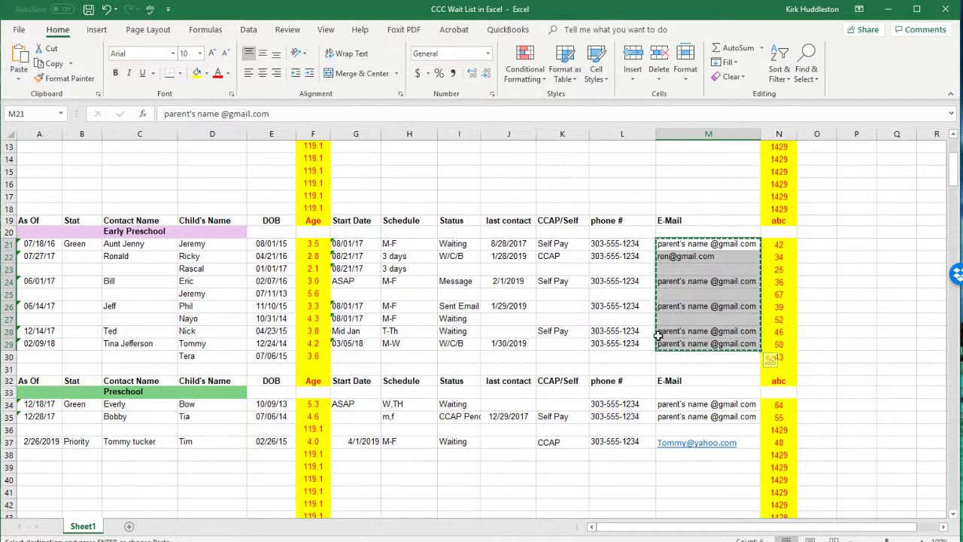
{"action": "left_click", "coordinate": [680, 356]}
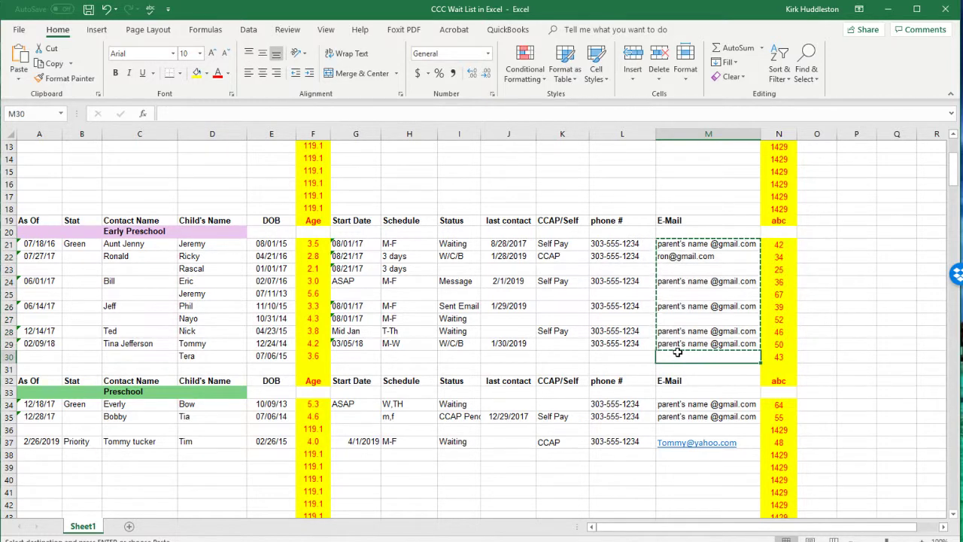
{"action": "scroll", "coordinate": [676, 352], "scroll_direction": "up", "scroll_amount": 4}
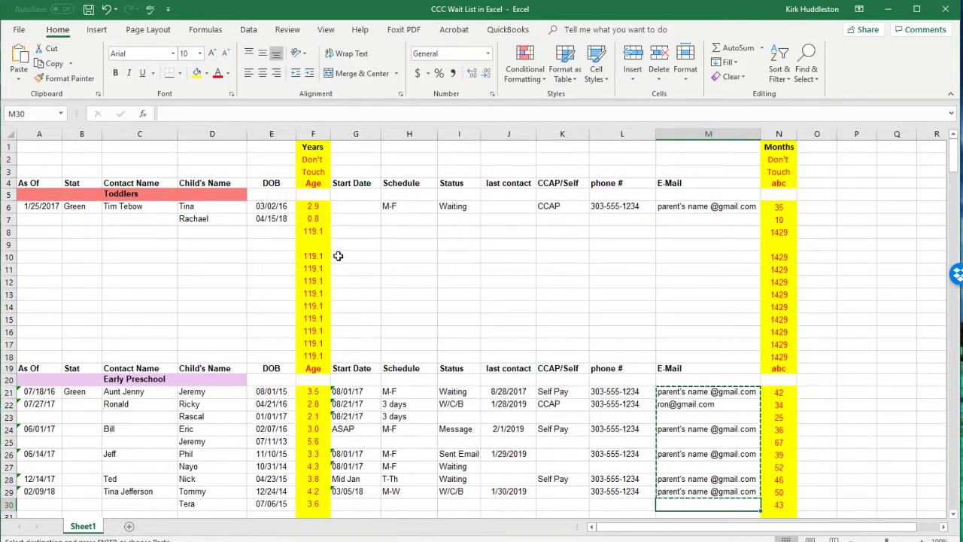
Step: Enter tina with birth date 1/1/16 in Toddlers row 9, then inspect the age formula in F8
{"action": "left_click", "coordinate": [305, 245]}
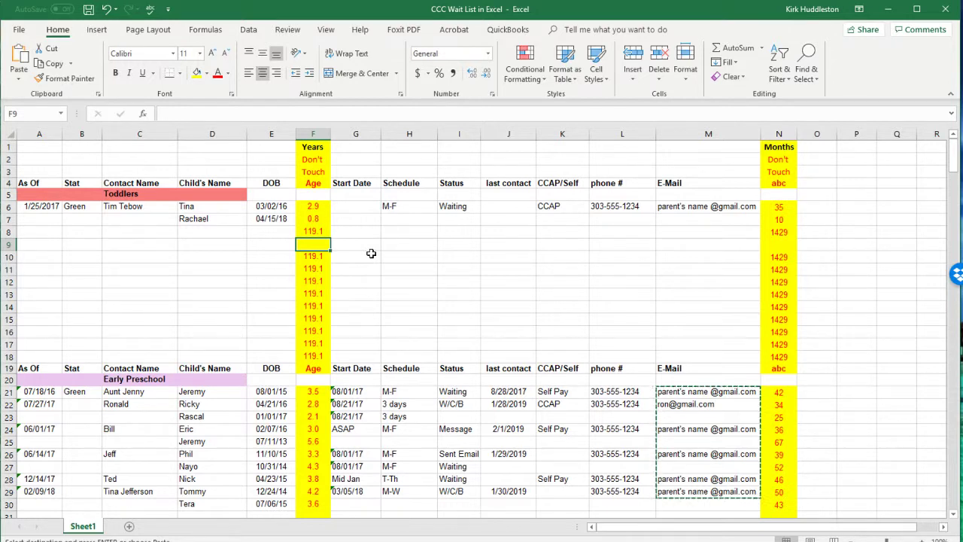
{"action": "left_click", "coordinate": [255, 244]}
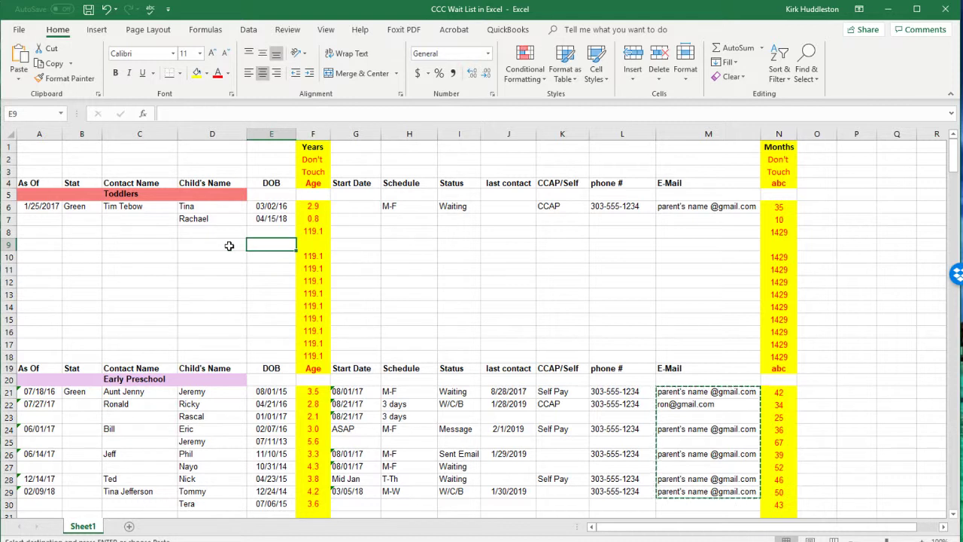
{"action": "left_click", "coordinate": [230, 245]}
{"action": "type", "text": "tina"}
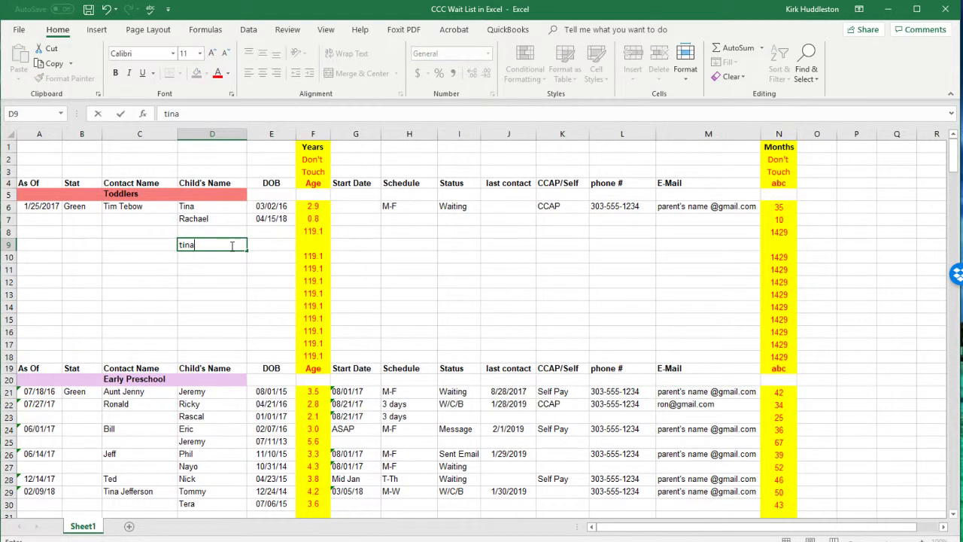
{"action": "key", "text": "Tab"}
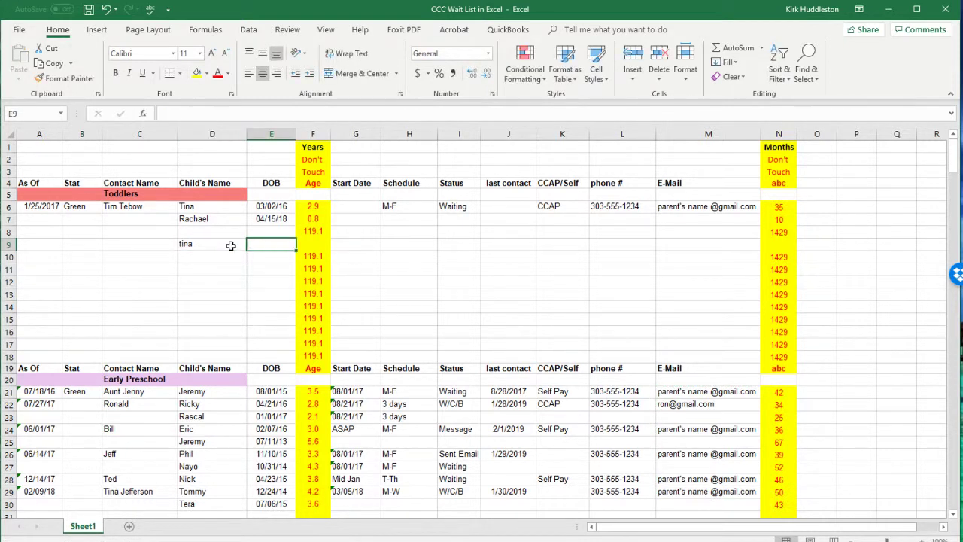
{"action": "type", "text": "1/1/16"}
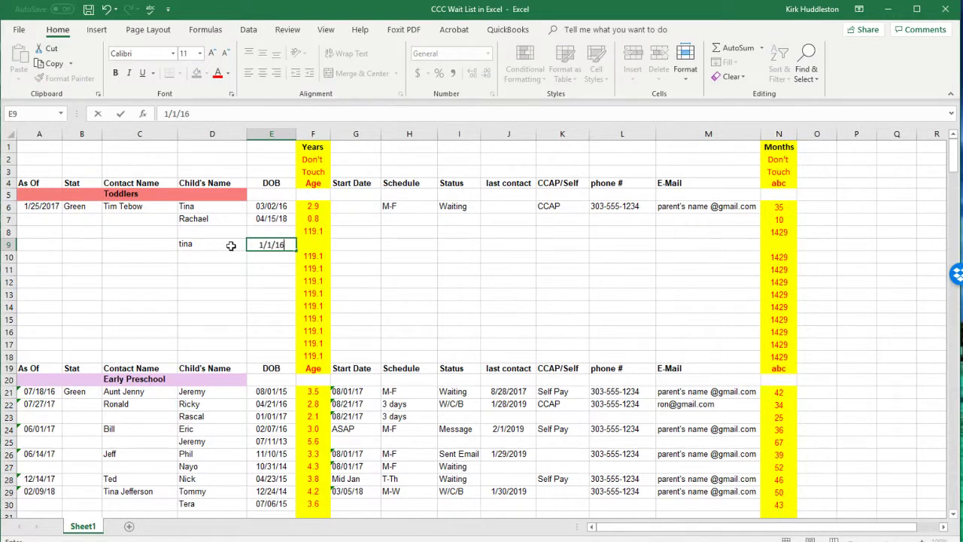
{"action": "key", "text": "Tab"}
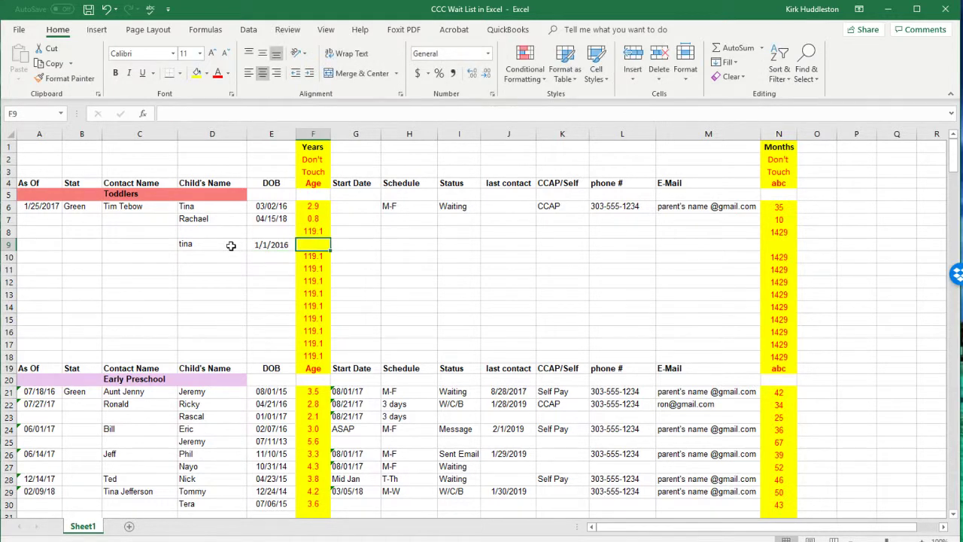
{"action": "left_click", "coordinate": [325, 232]}
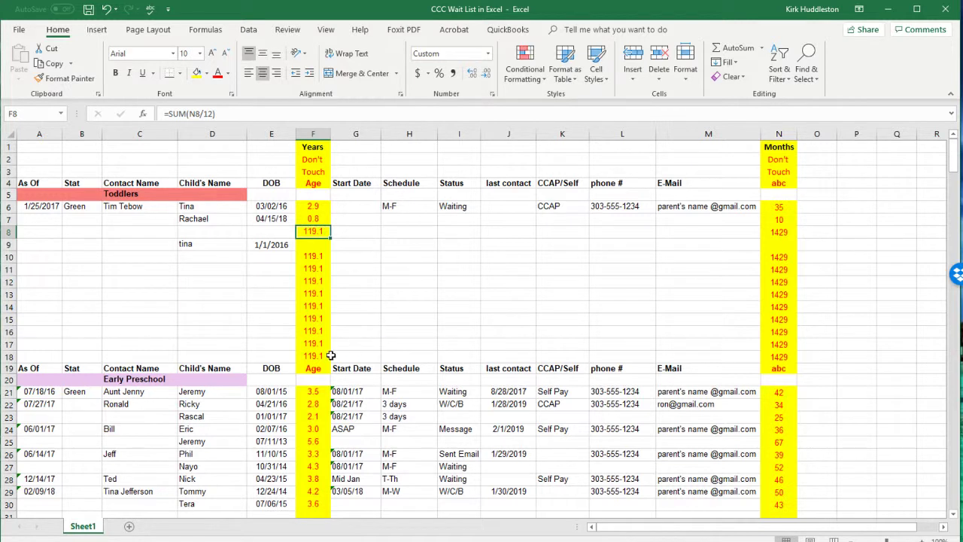
Step: Copy the age formulas from F18:N18 into F9:N9 so tina shows 3.1 years and 37 months
{"action": "left_click_drag", "start_coordinate": [314, 357], "coordinate": [775, 355]}
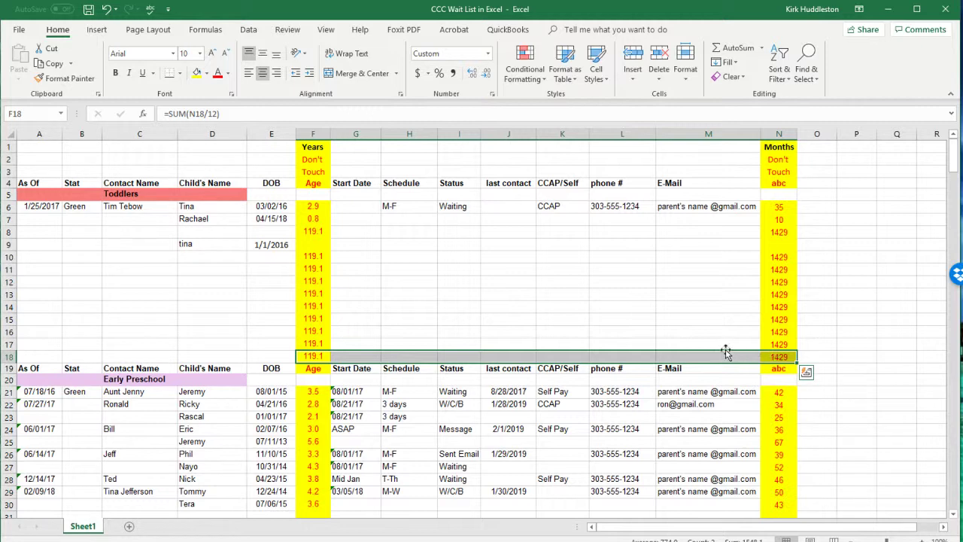
{"action": "key", "text": "ctrl+c"}
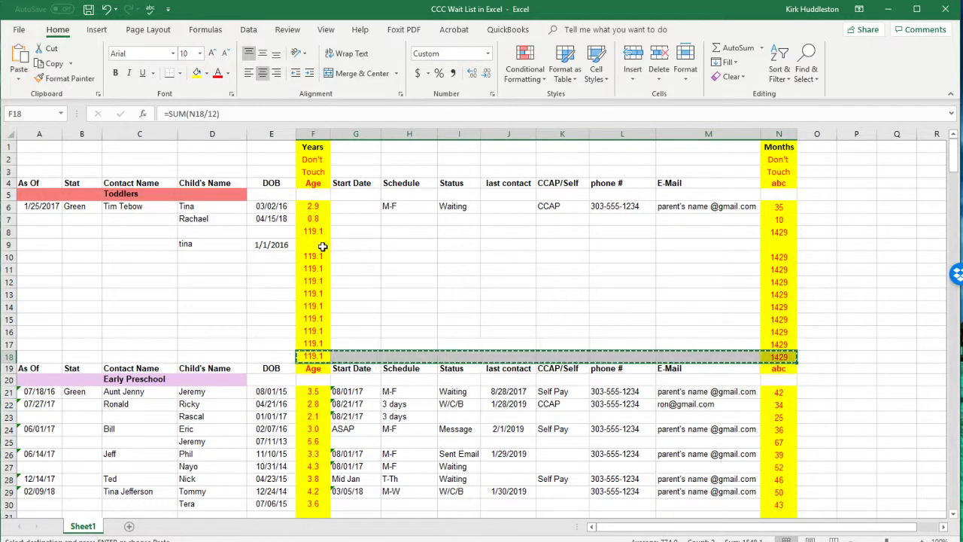
{"action": "left_click_drag", "start_coordinate": [318, 245], "coordinate": [774, 241]}
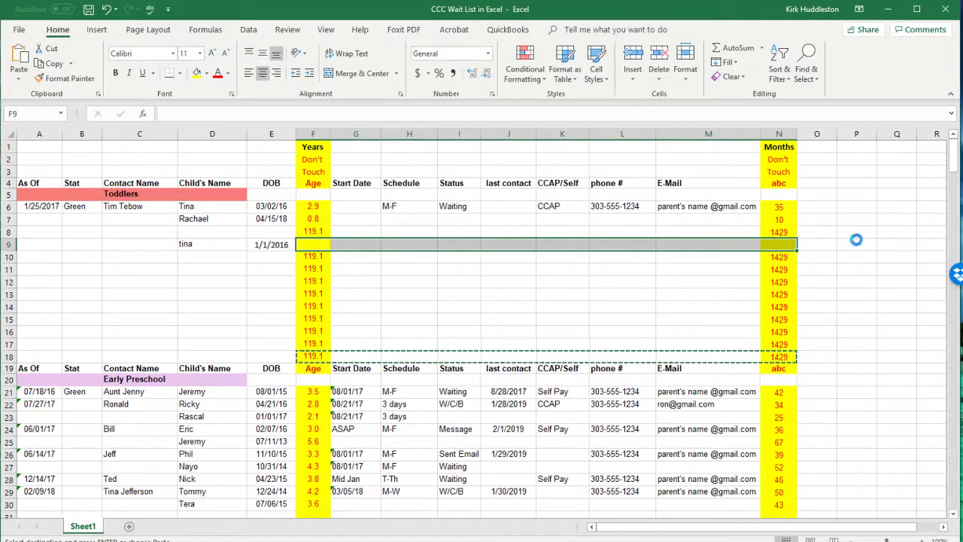
{"action": "key", "text": "ctrl+v"}
{"action": "key", "text": "Escape"}
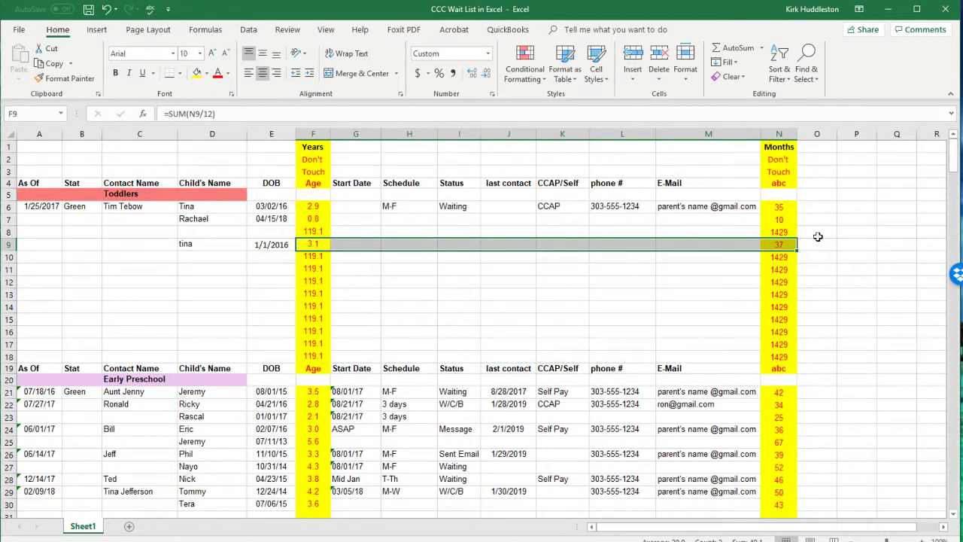
{"action": "key", "text": "Tab"}
{"action": "left_click", "coordinate": [815, 234]}
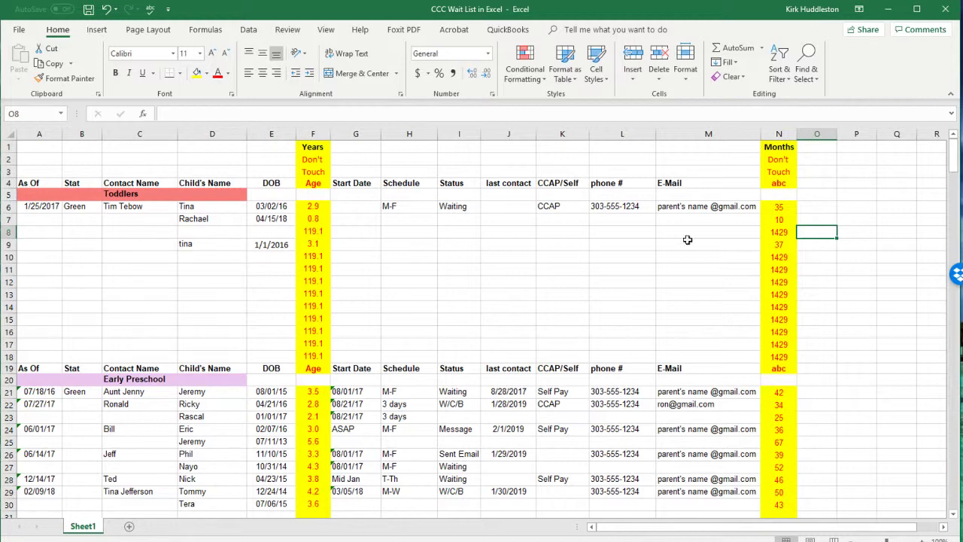
{"action": "left_click", "coordinate": [772, 233]}
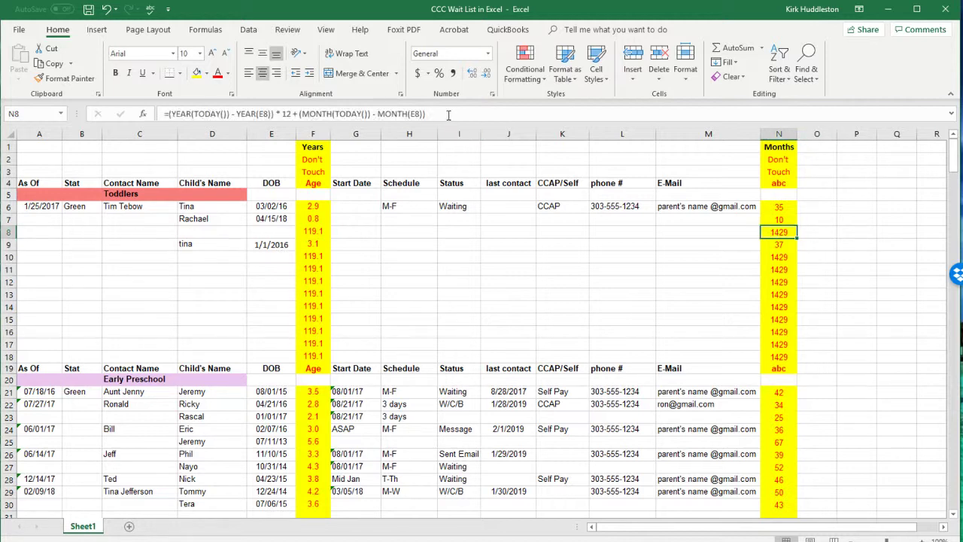
{"action": "left_click_drag", "start_coordinate": [448, 115], "coordinate": [154, 127]}
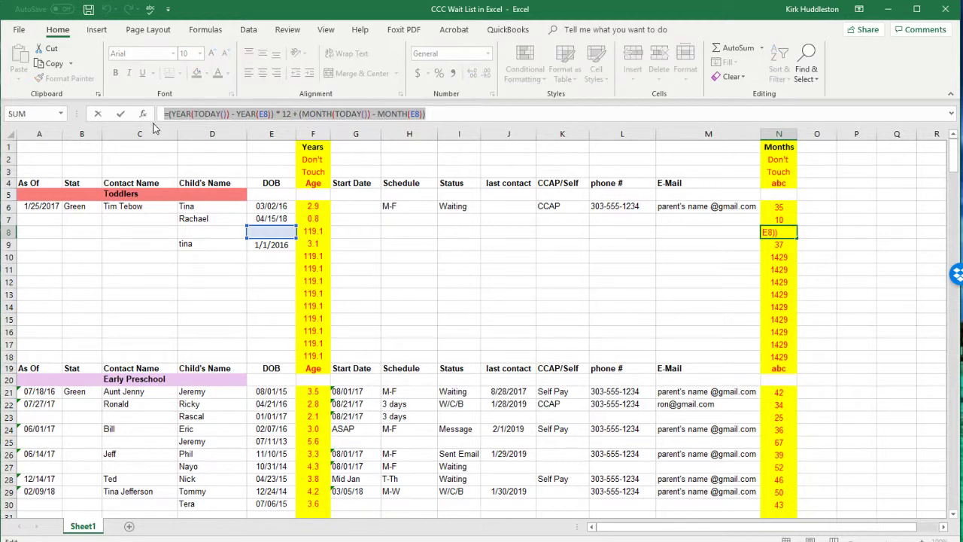
{"action": "key", "text": "ctrl+c"}
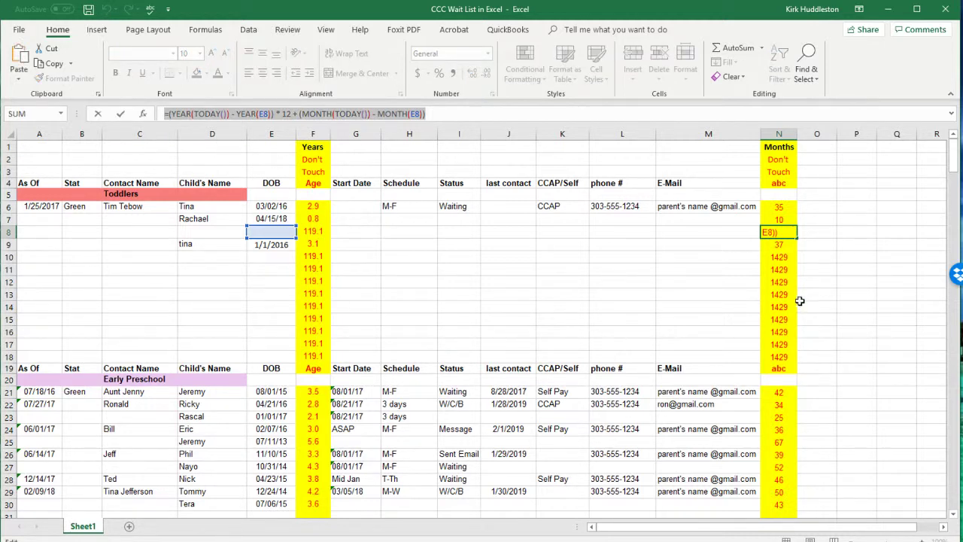
{"action": "left_click", "coordinate": [778, 256]}
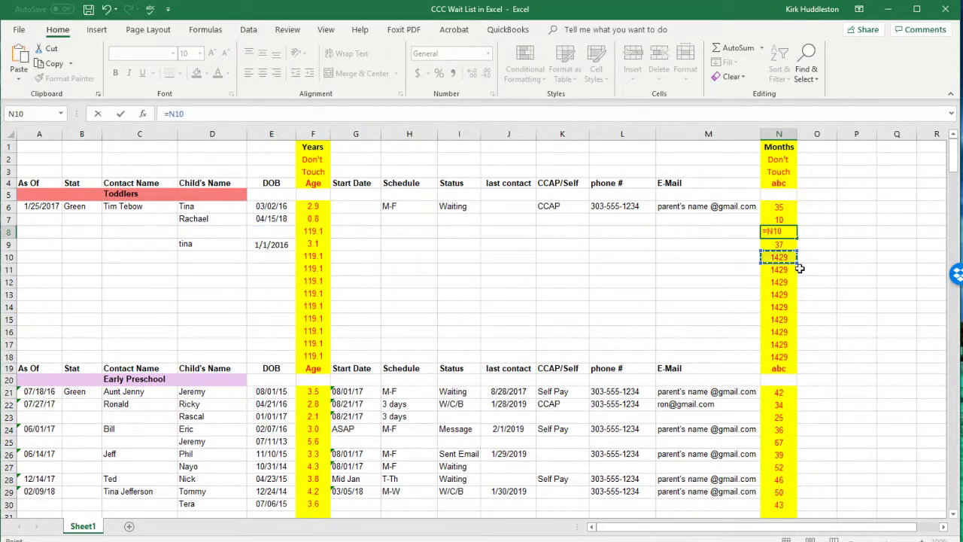
{"action": "key", "text": "ctrl+v"}
{"action": "key", "text": "Return"}
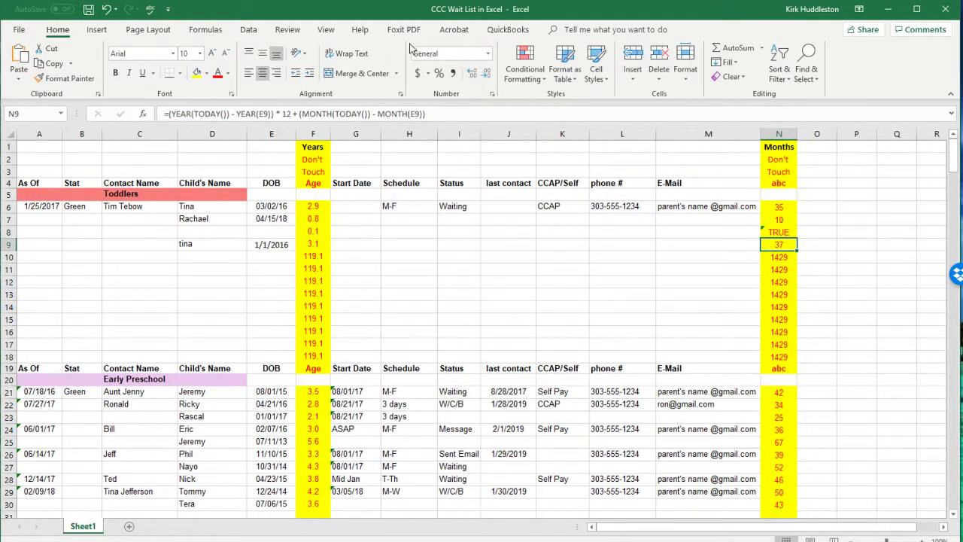
{"action": "left_click", "coordinate": [106, 9]}
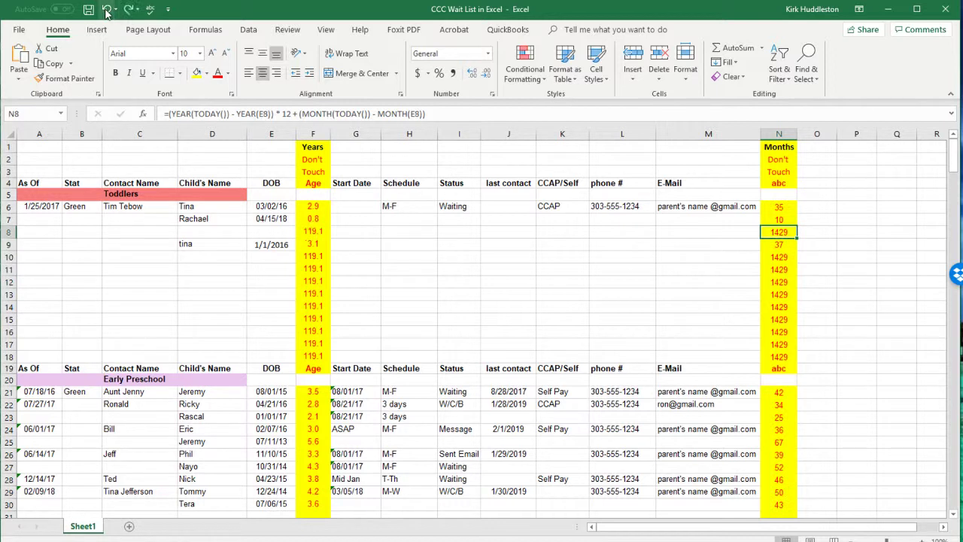
{"action": "left_click", "coordinate": [623, 297]}
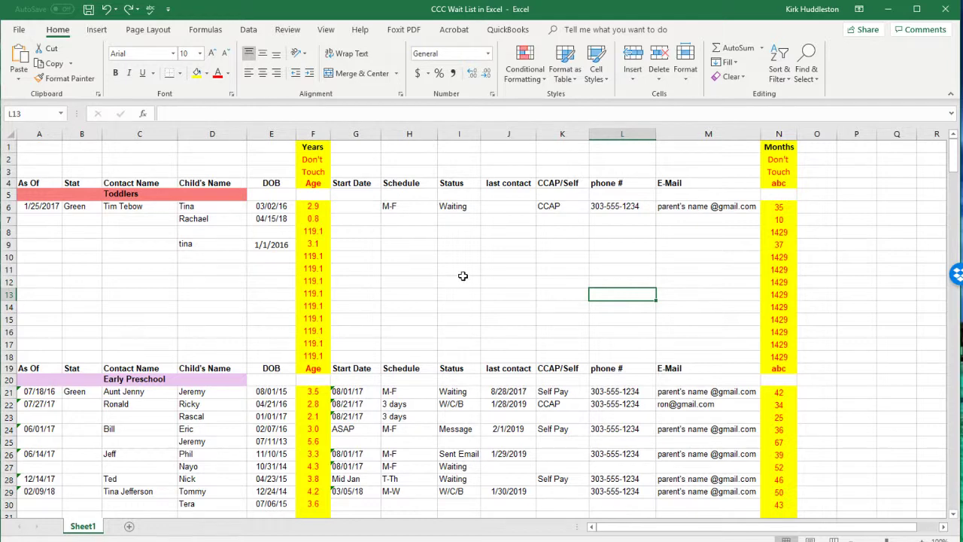
{"action": "scroll", "coordinate": [462, 276], "scroll_direction": "down", "scroll_amount": 4}
{"action": "scroll", "coordinate": [478, 280], "scroll_direction": "up", "scroll_amount": 4}
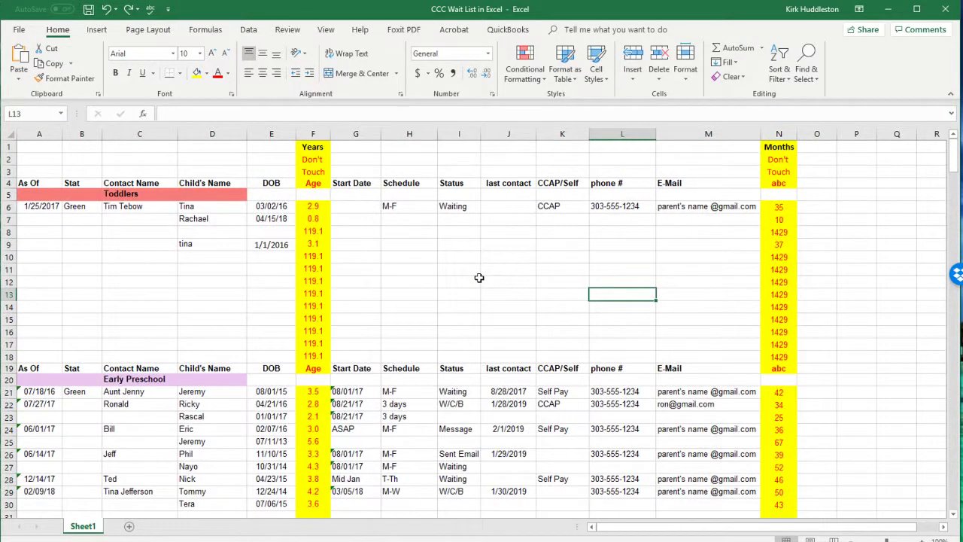